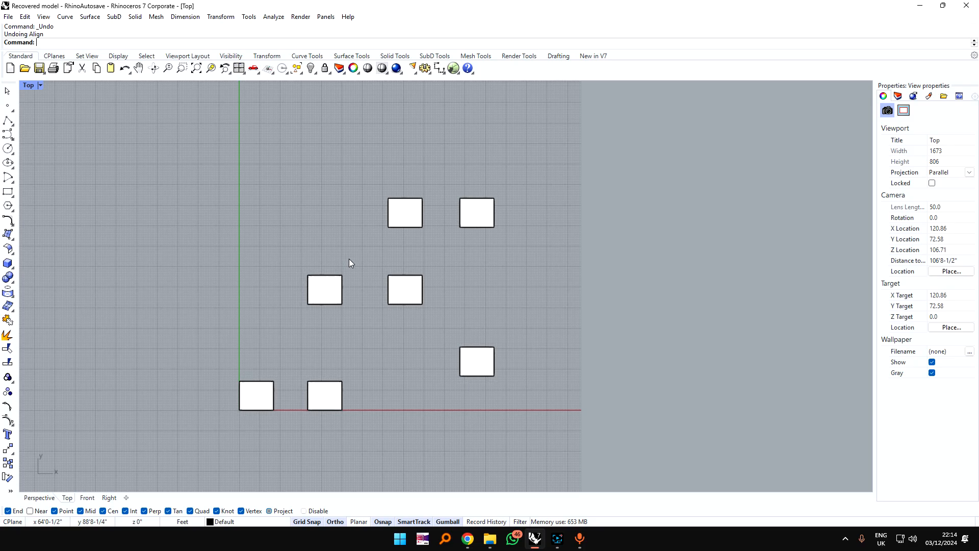
scroll(432, 289, "down", 1)
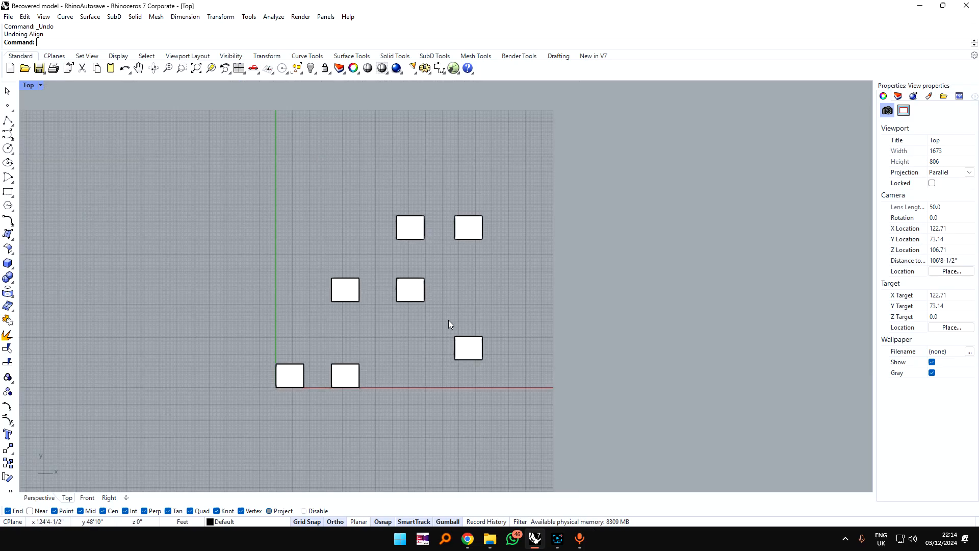
key("Return")
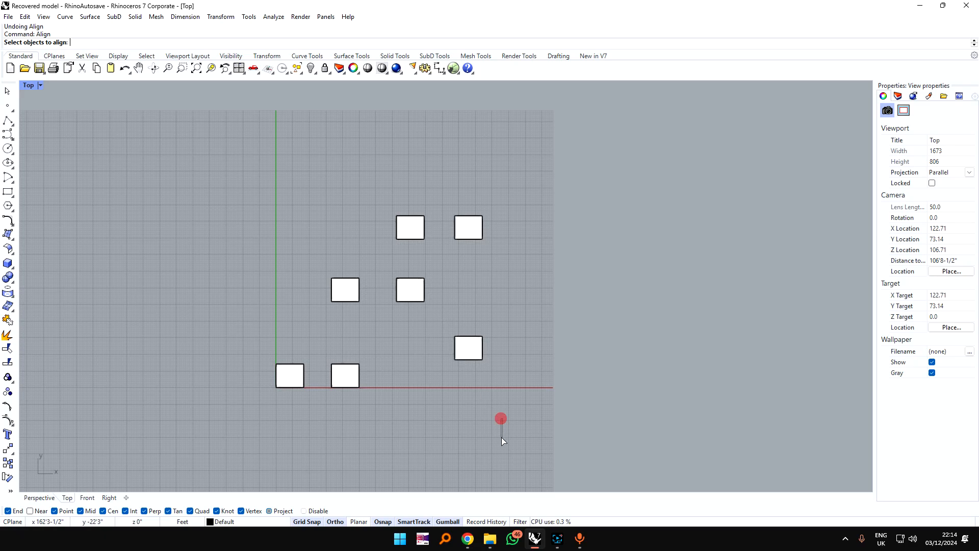
left_click_drag(500, 419, 226, 205)
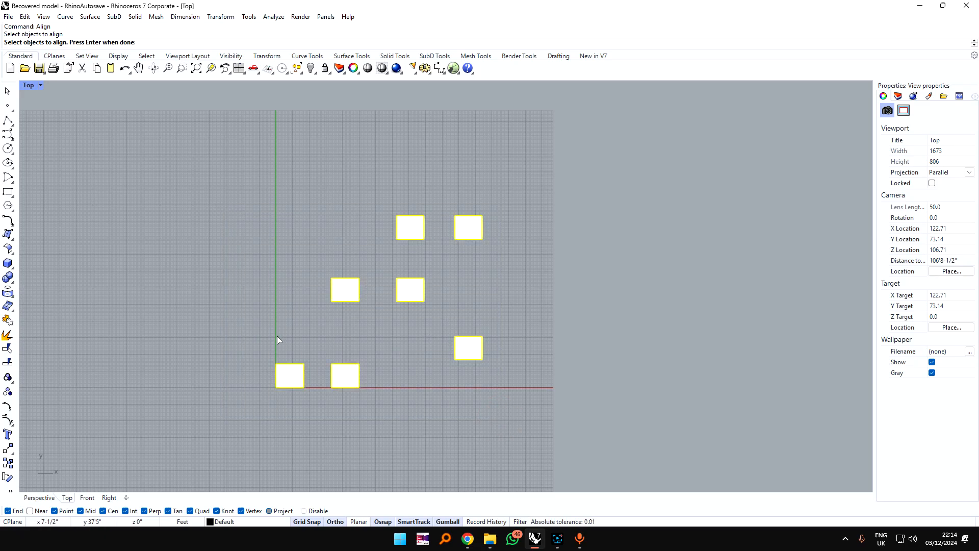
key("Return")
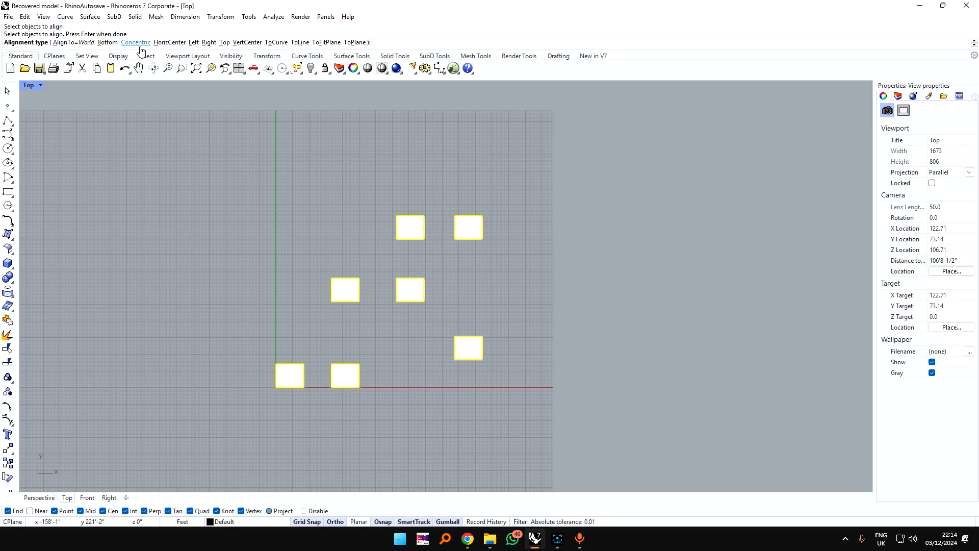
left_click(78, 44)
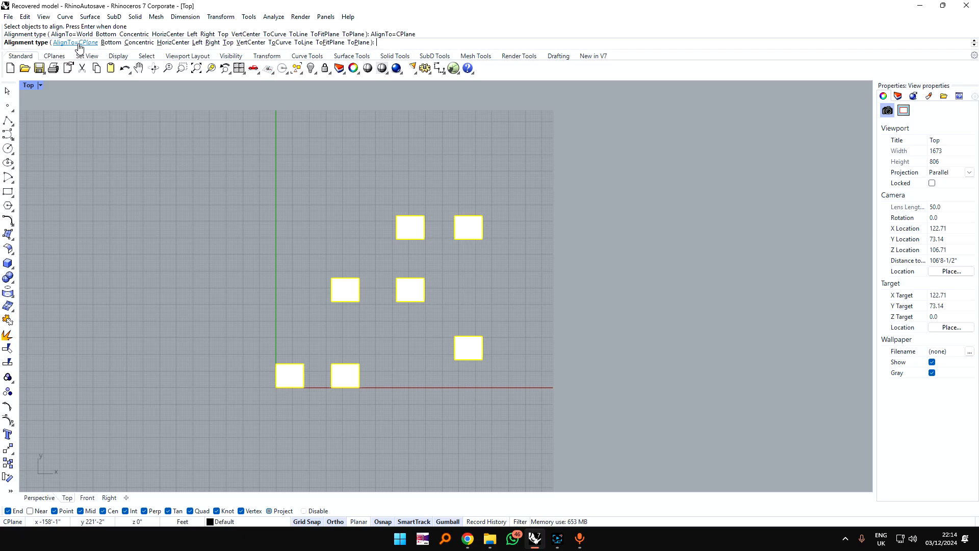
left_click(76, 43)
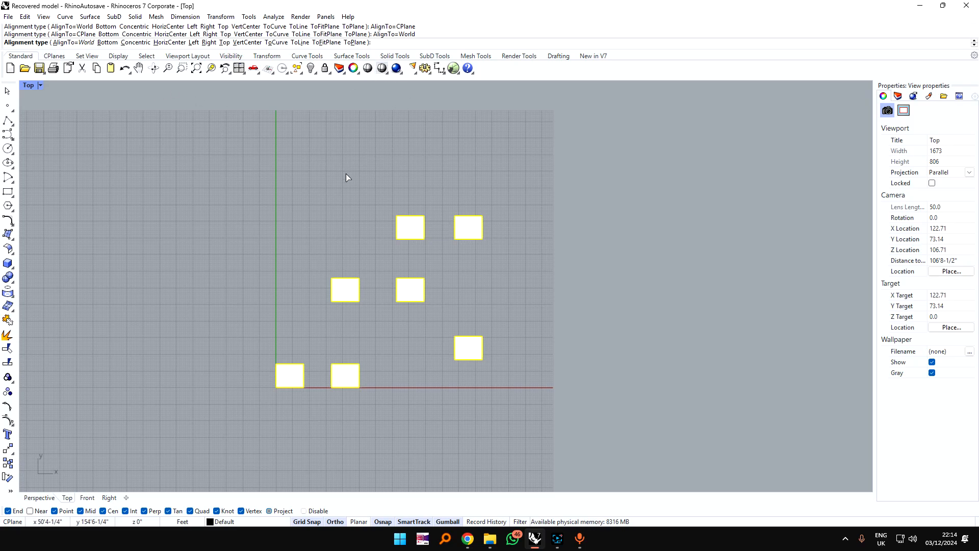
key("Escape")
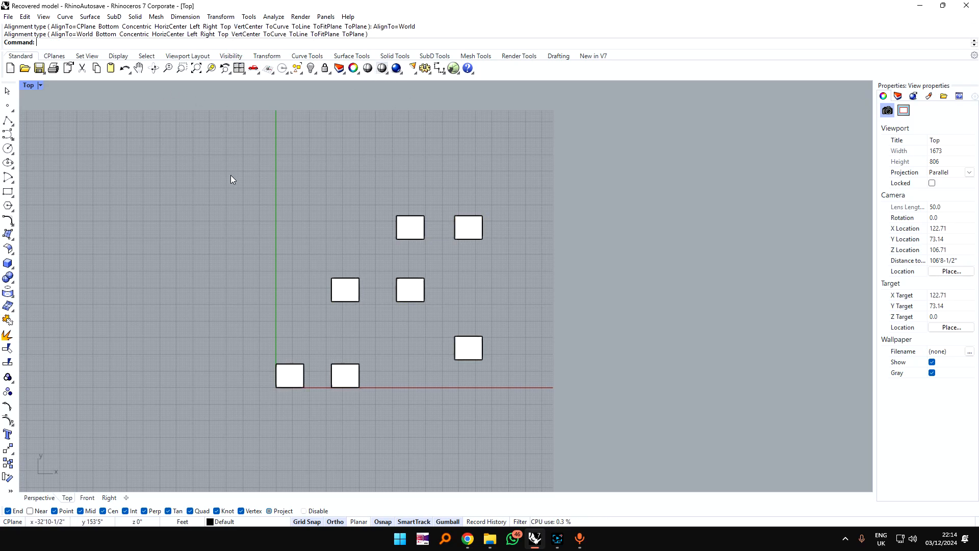
Step: Align all seven boxes to a plane running from the origin along the green Y axis, using the ToPlane option
left_click_drag(467, 377, 162, 179)
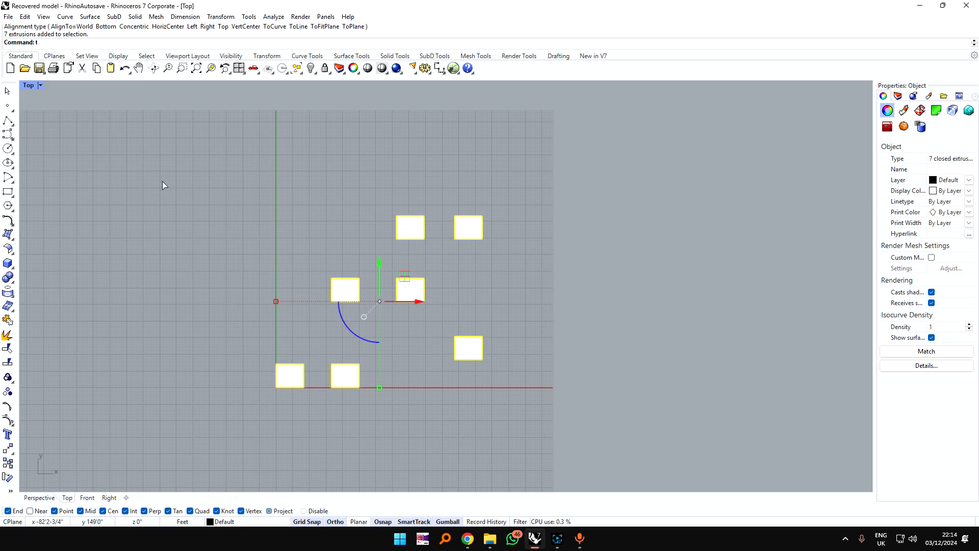
right_click(162, 182)
left_click(356, 42)
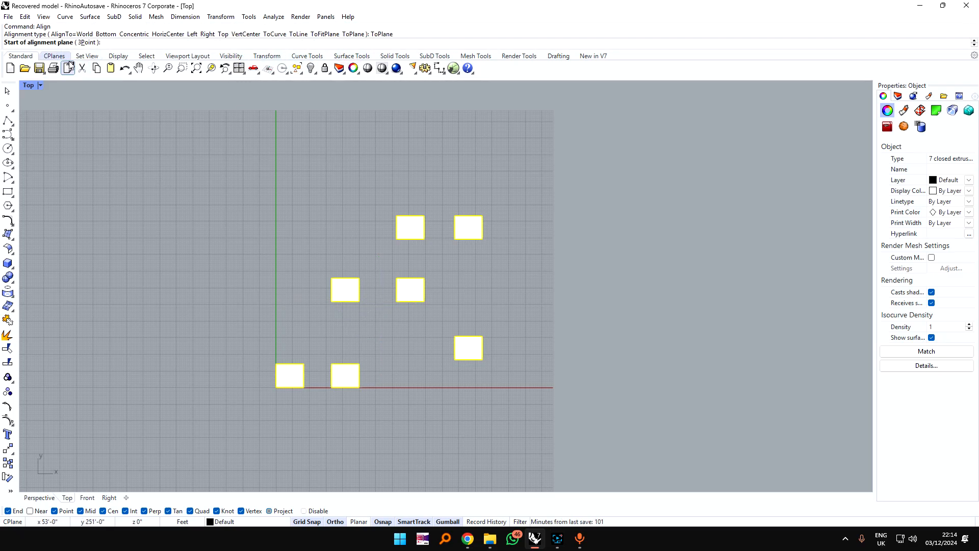
left_click(275, 388)
left_click(276, 204)
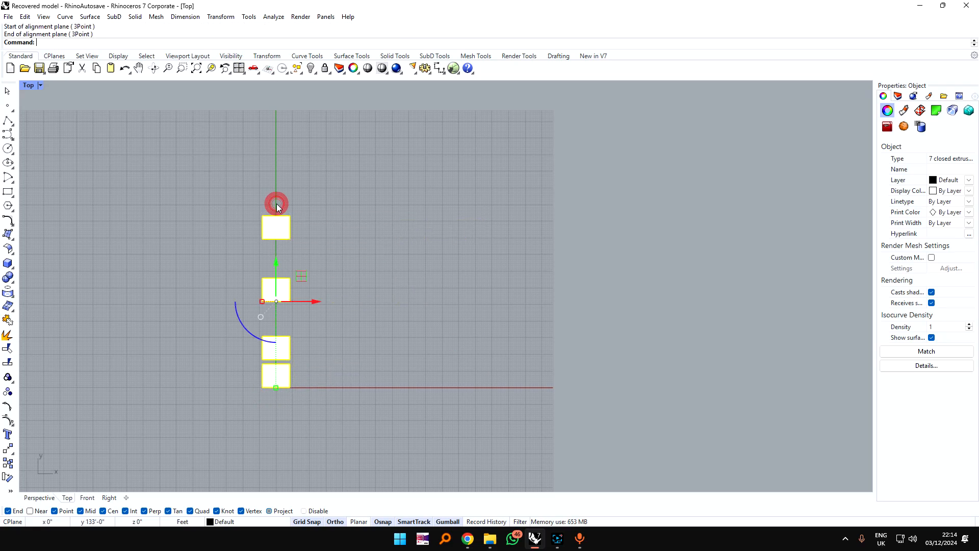
scroll(336, 255, "down", 5)
scroll(326, 270, "up", 5)
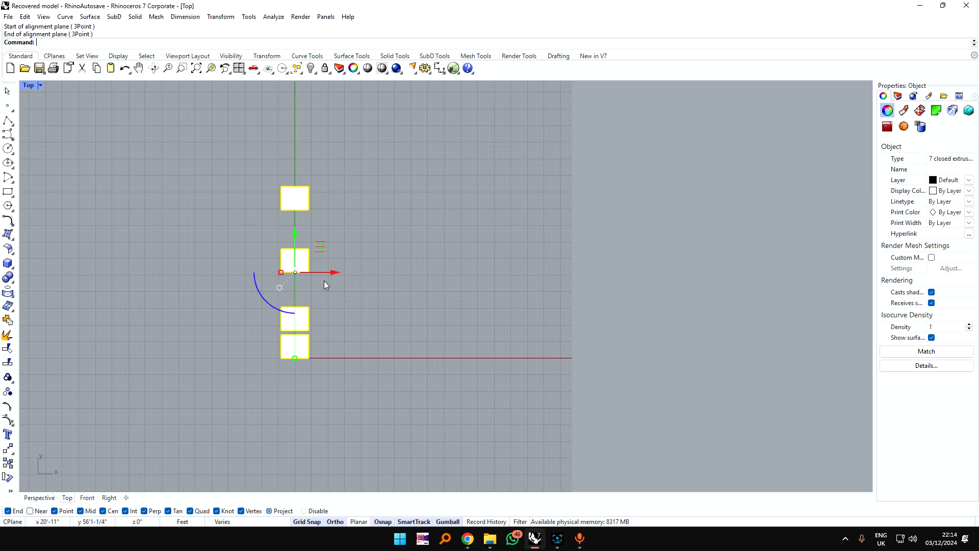
Step: Check the plane-aligned boxes in the Perspective viewport, return to the maximized Top view and undo the alignment
double_click(31, 85)
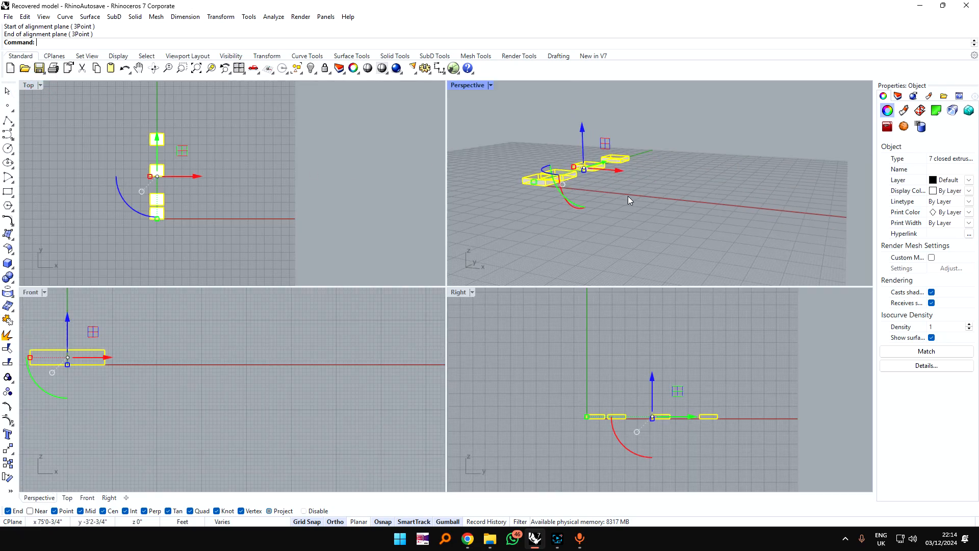
right_click_drag(628, 196, 598, 210)
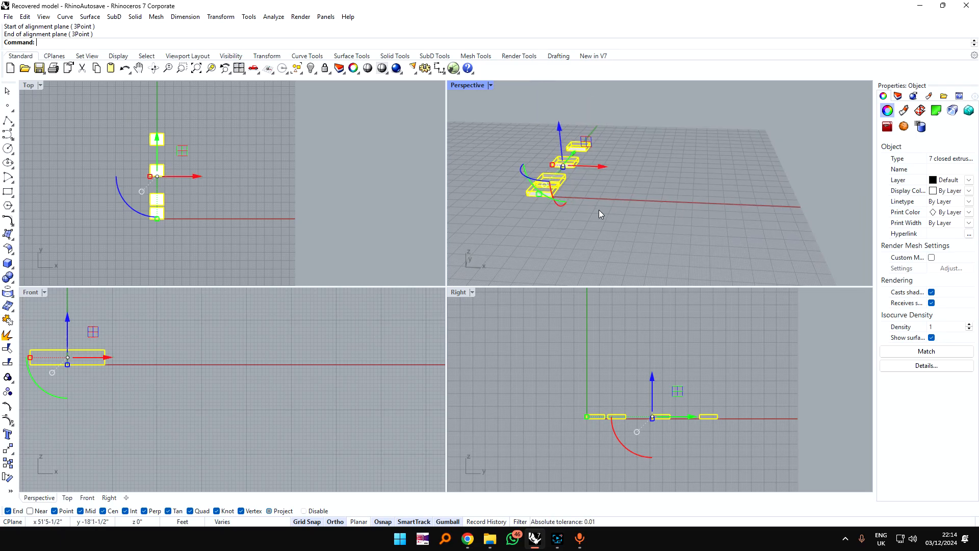
double_click(30, 85)
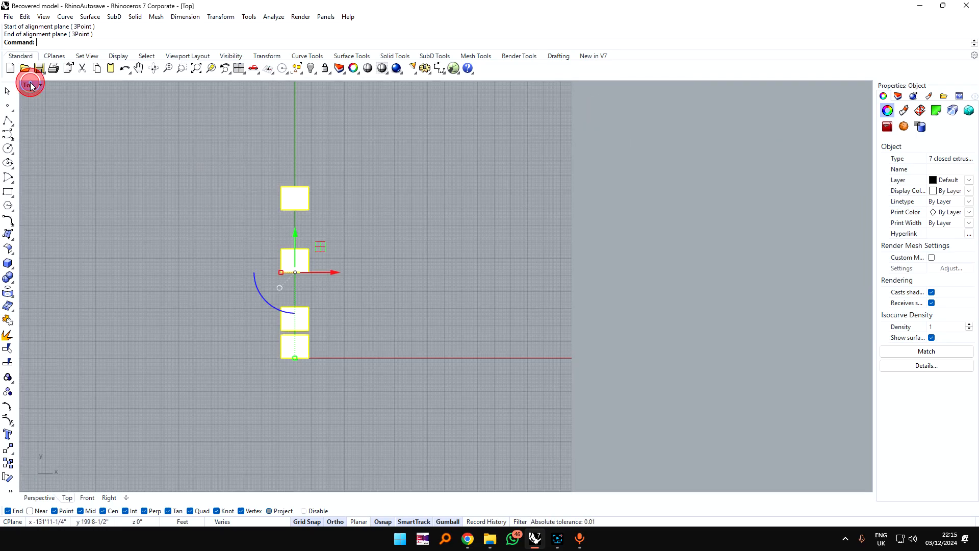
key("ctrl+z")
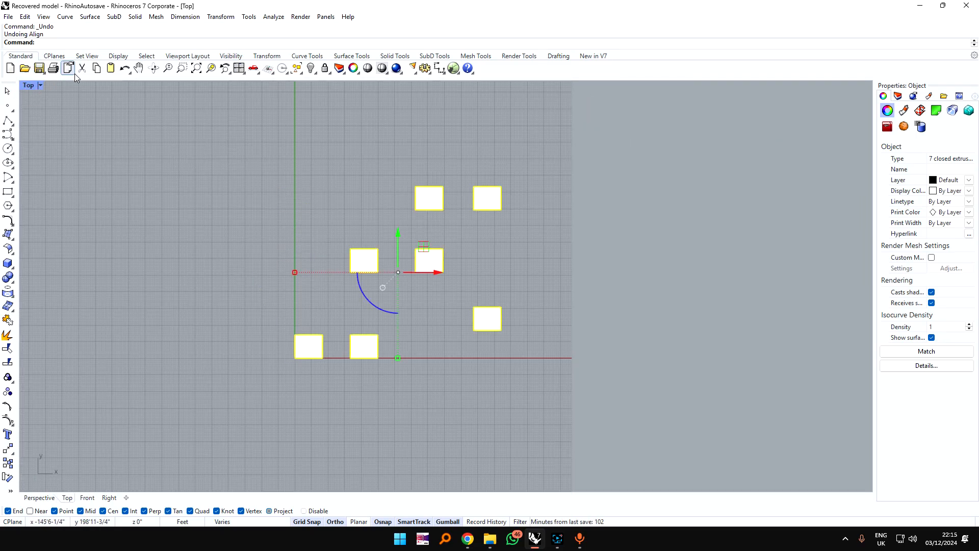
Step: Align the seven boxes by their right sides at about x 183' beyond the group, and undo the alignment
key("Return")
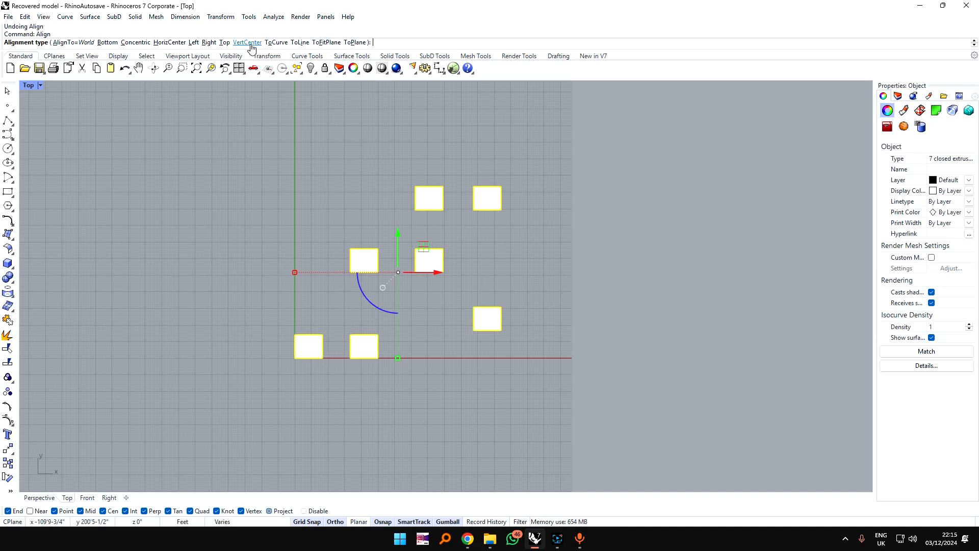
left_click(209, 42)
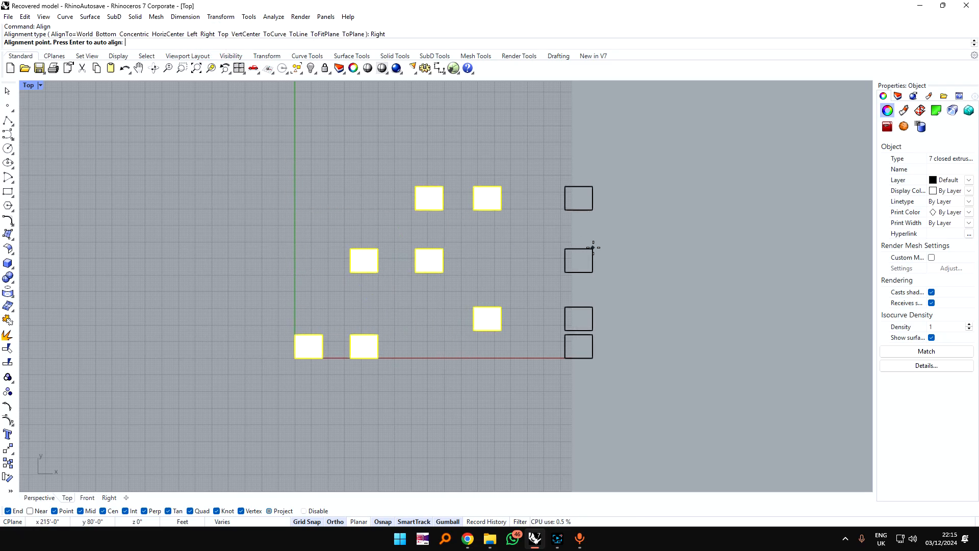
scroll(447, 276, "down", 2)
scroll(453, 265, "up", 2)
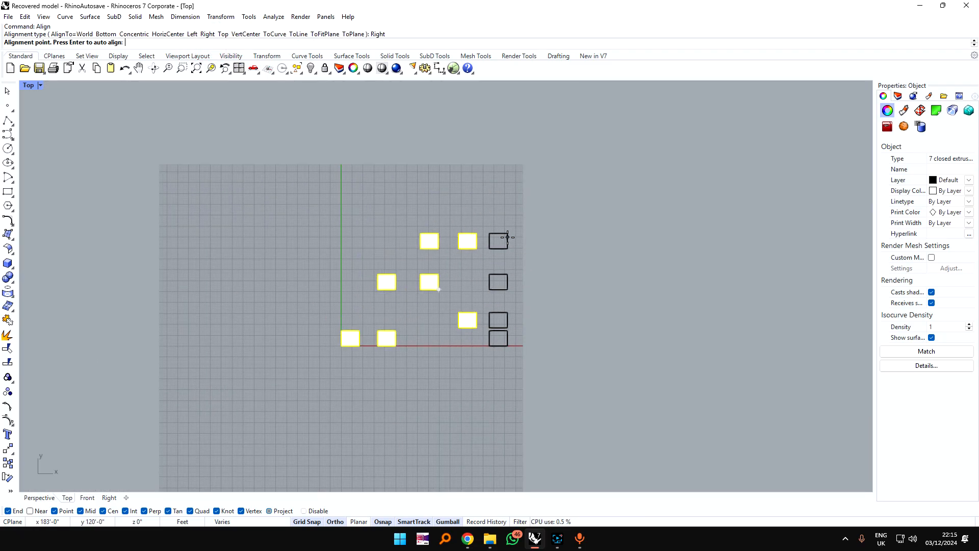
scroll(508, 237, "up", 2)
left_click(507, 237)
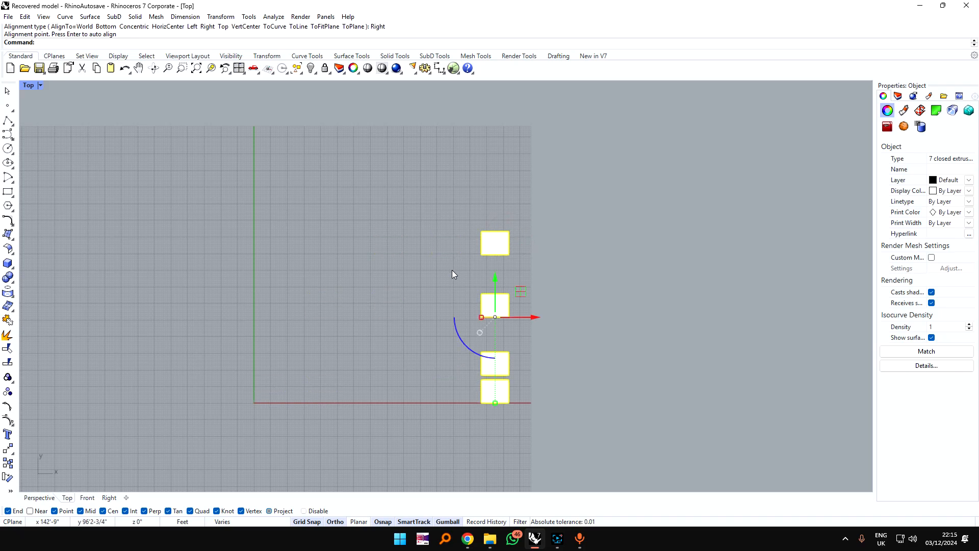
scroll(453, 267, "up", 2)
key("ctrl+z")
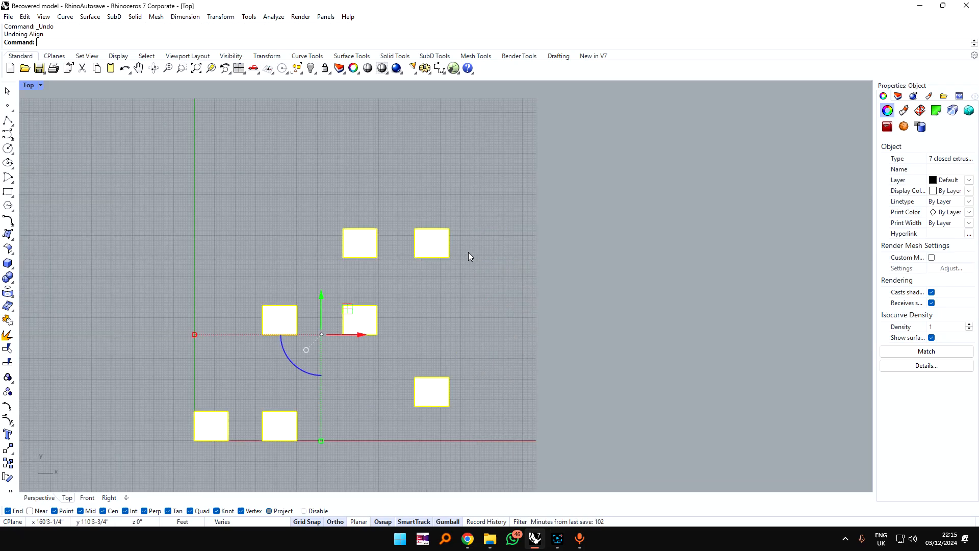
Step: Align the seven boxes with HorizCenter into a row at mid-height of the group, and undo the alignment
right_click(304, 223)
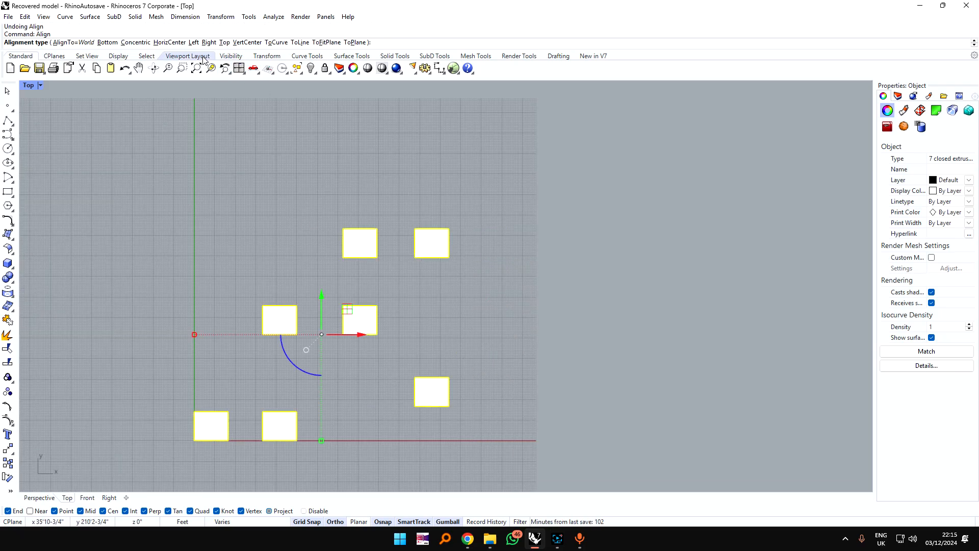
left_click(163, 43)
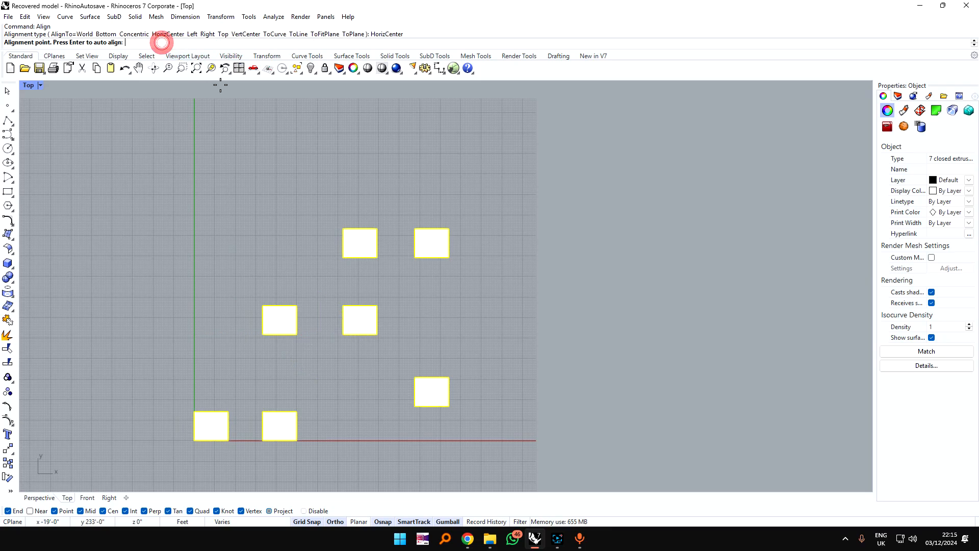
scroll(390, 214, "down", 3)
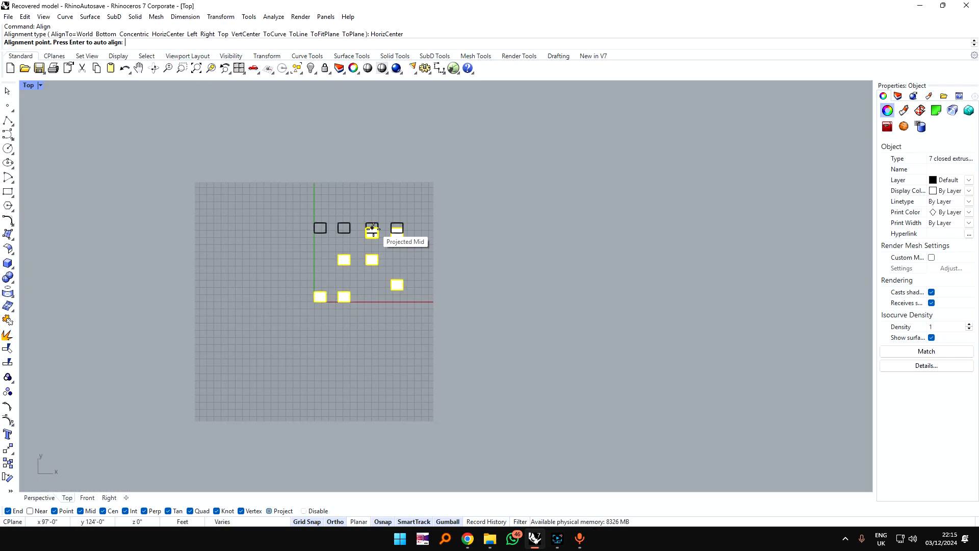
scroll(381, 227, "up", 2)
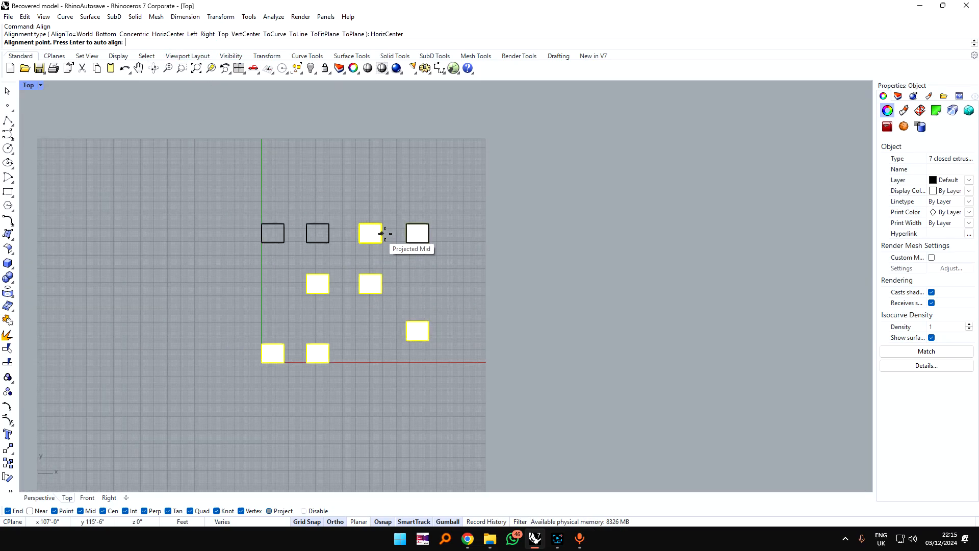
left_click(398, 292)
scroll(376, 301, "up", 2)
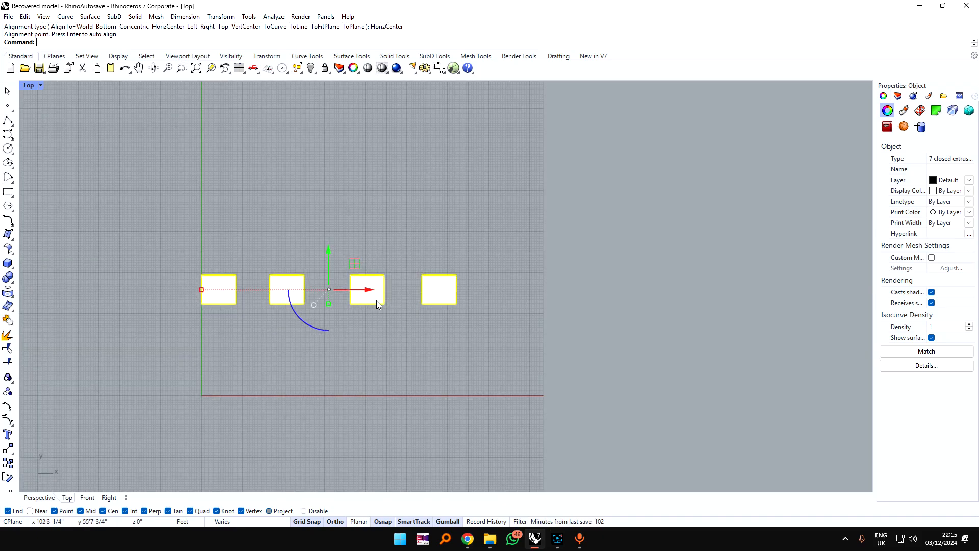
key("ctrl+z")
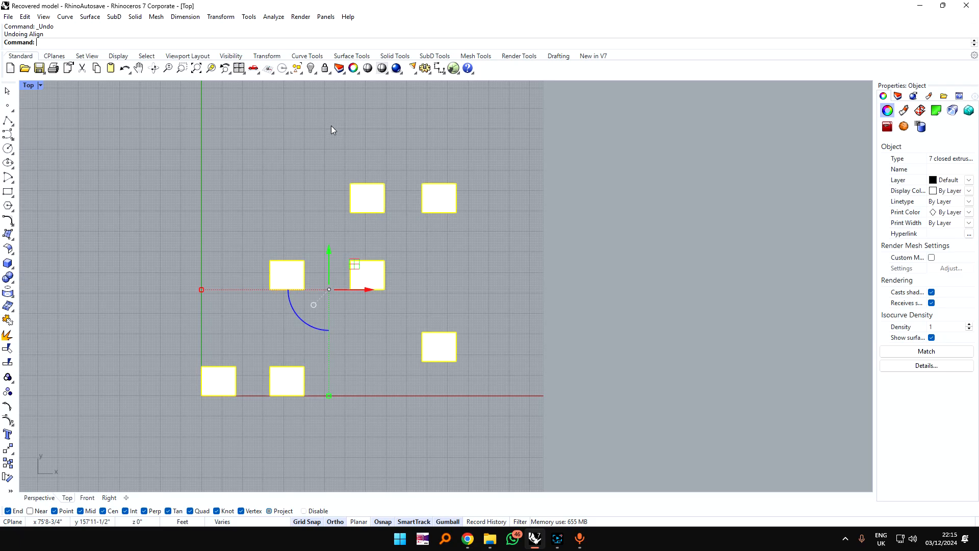
Step: Align the seven boxes with VertCenter into a column at about x 87', and undo the alignment
key("Return")
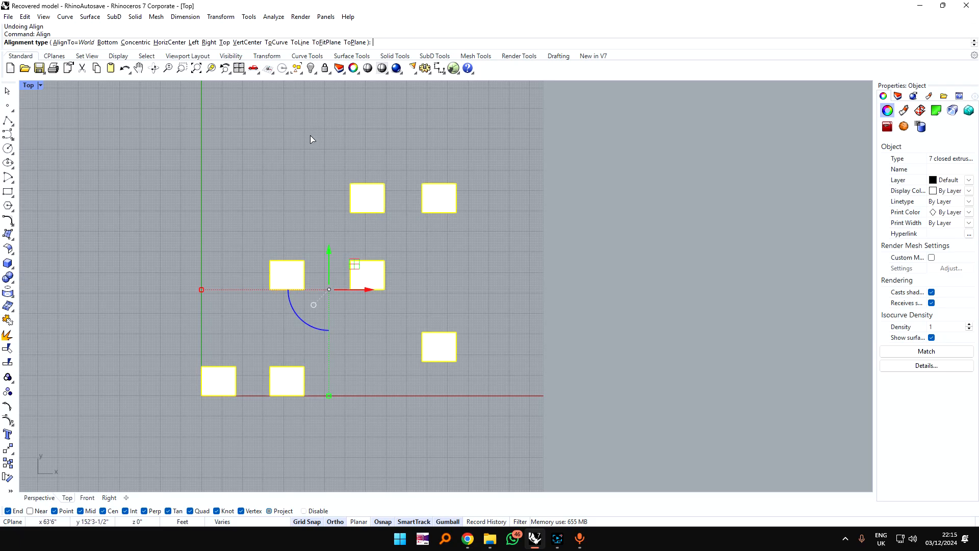
left_click(247, 43)
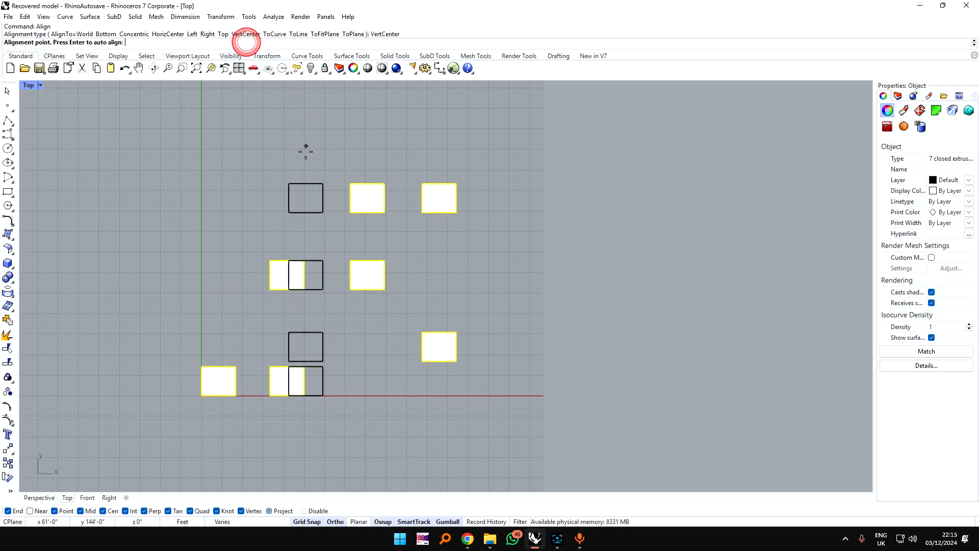
left_click(358, 276)
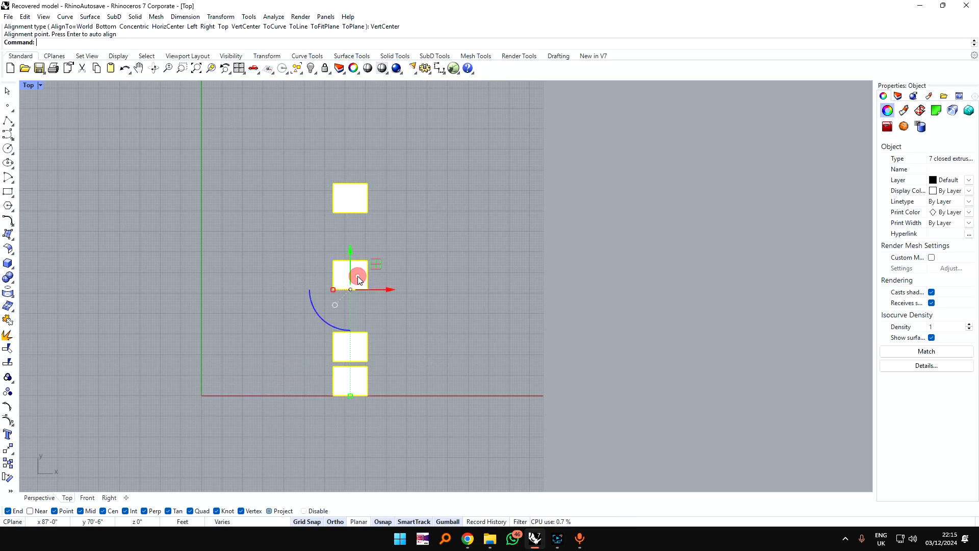
key("ctrl+z")
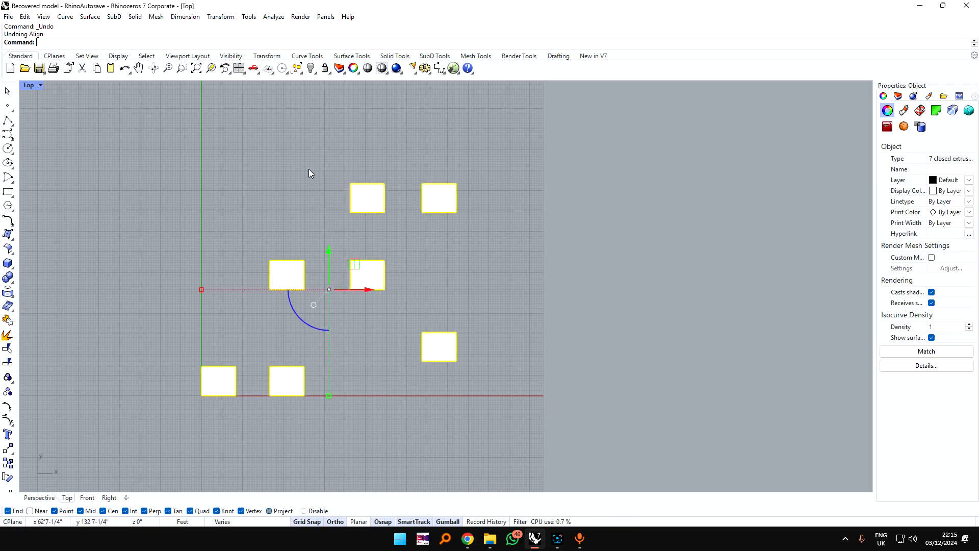
Step: Draw an open degree-3 curve above the boxes with control points at about (13', 147'), (57', 147') and (57', 95')
key("Return")
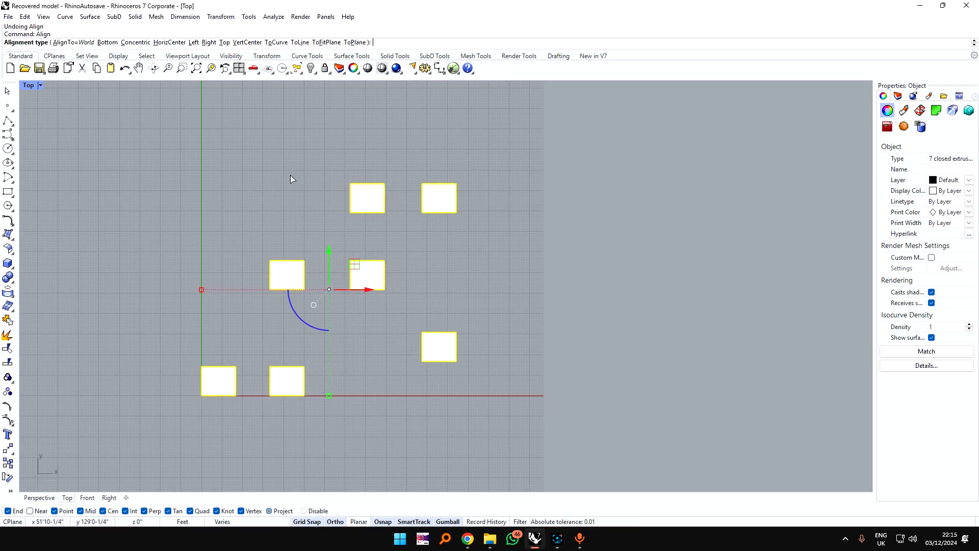
left_click(276, 43)
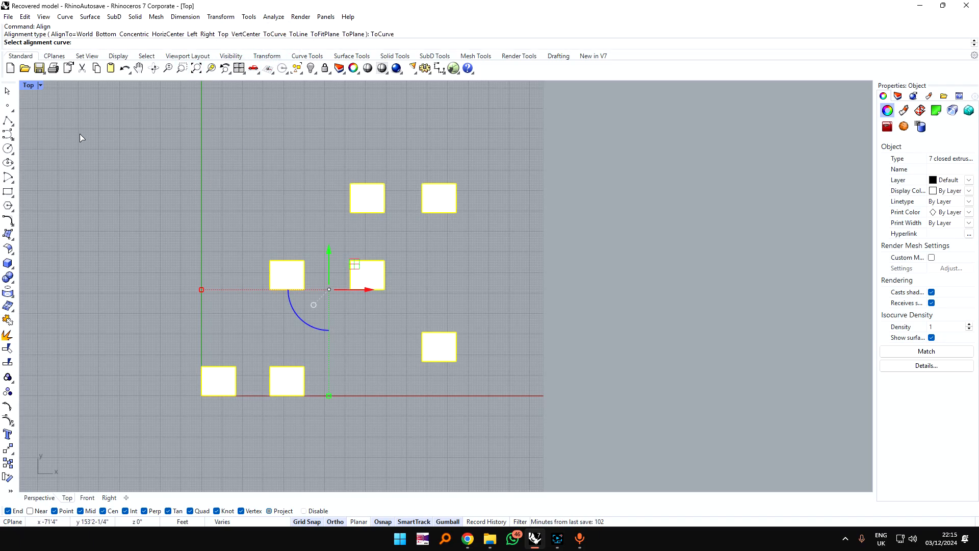
left_click(8, 133)
left_click(223, 144)
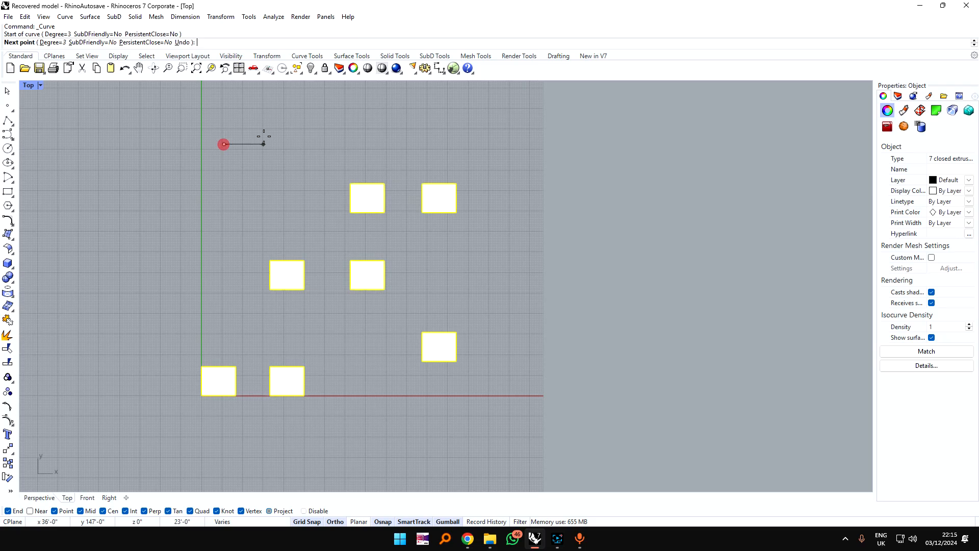
left_click(300, 144)
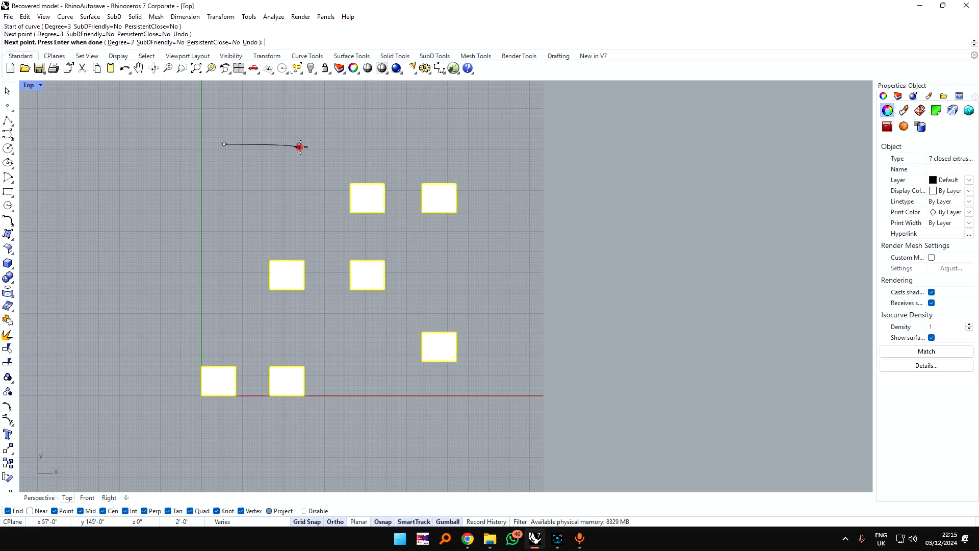
left_click(306, 232)
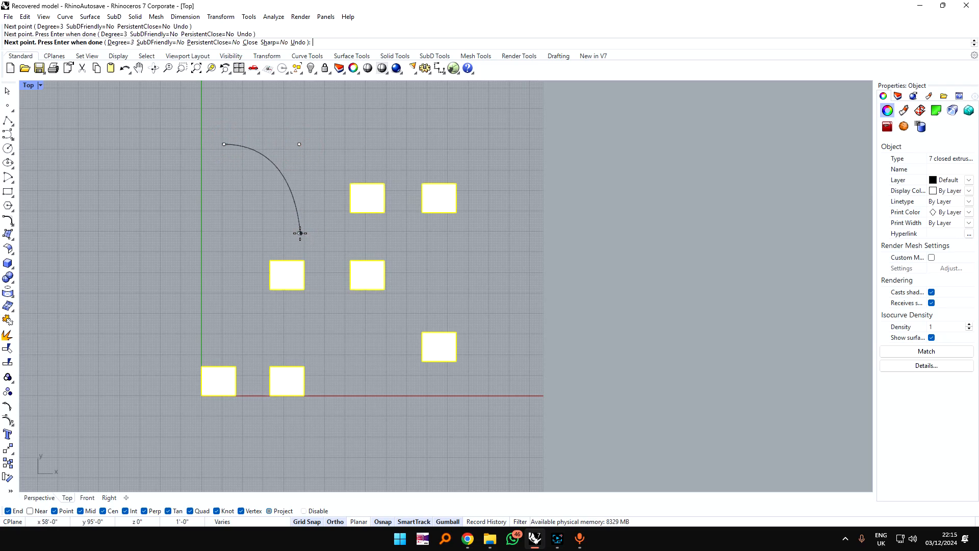
key("Return")
Step: Draw a straight two-point curve between the two endpoints of the arched curve
left_click(297, 189)
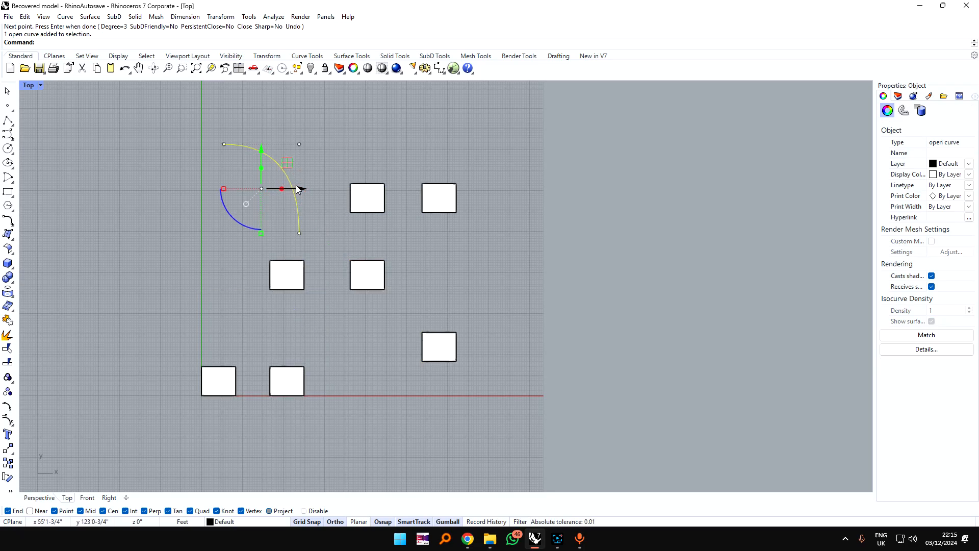
key("Return")
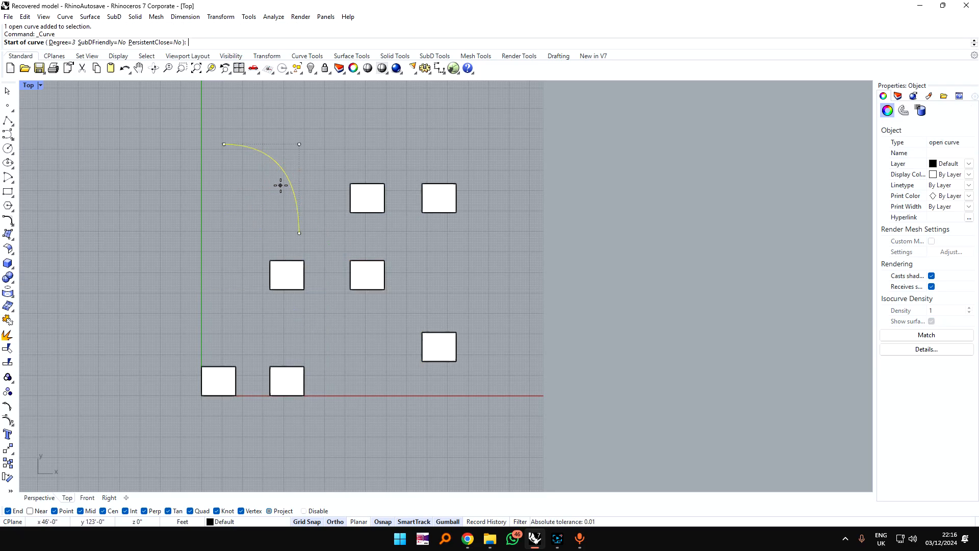
left_click(219, 141)
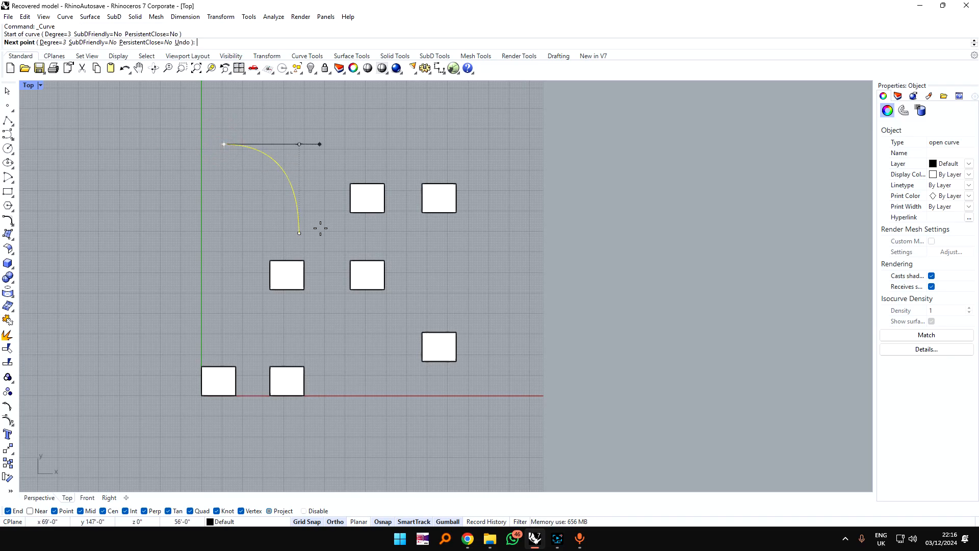
left_click(299, 233)
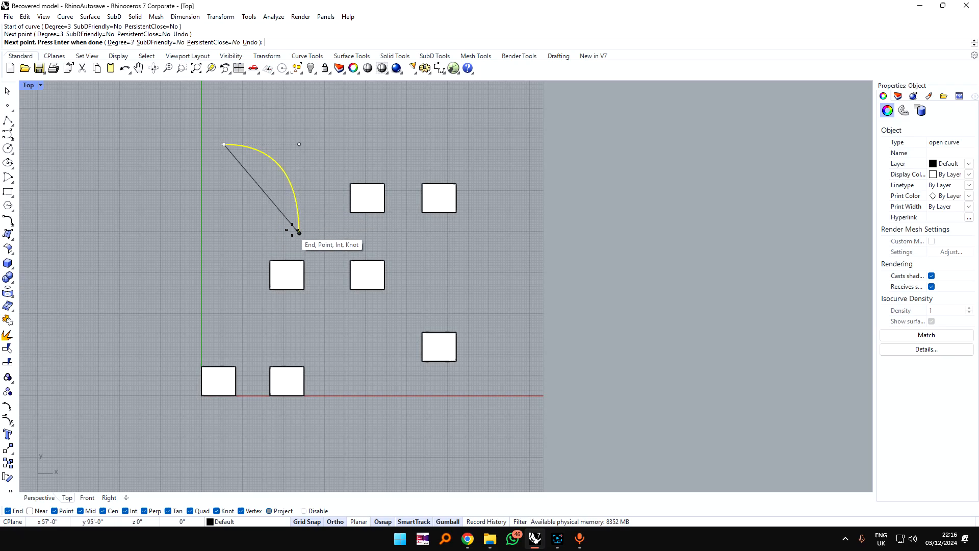
key("Return")
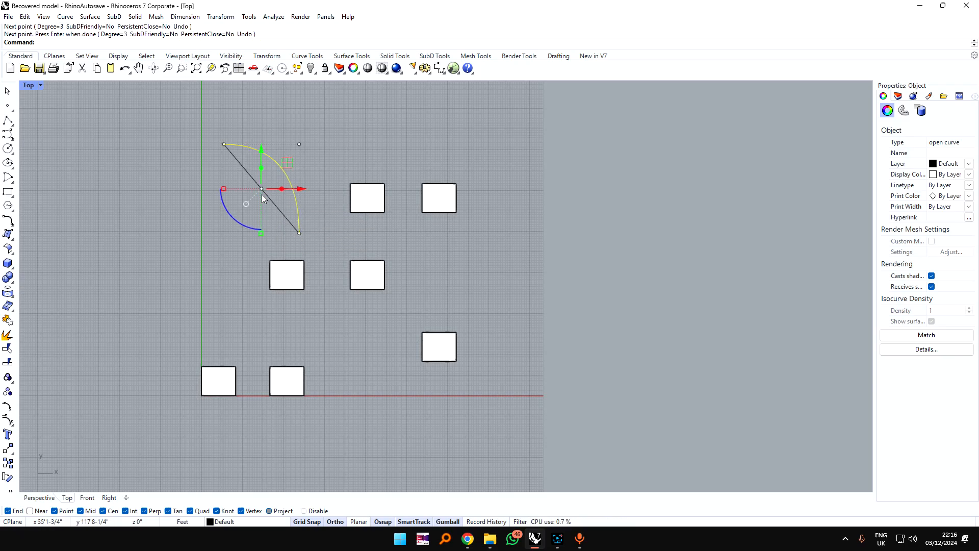
Step: Draw a shallower curve between the arched curve's endpoints, with its middle control point on the arched curve
key("Return")
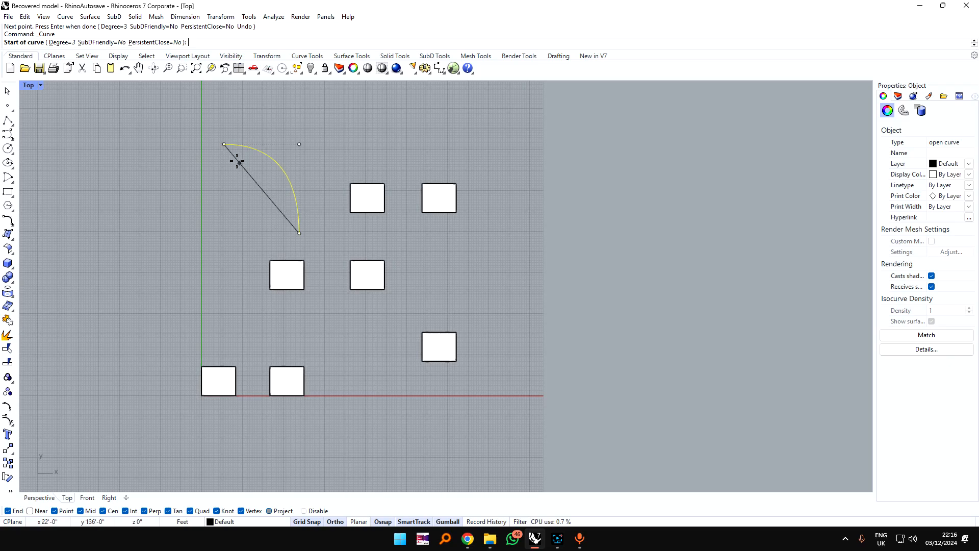
left_click(225, 145)
left_click(285, 172)
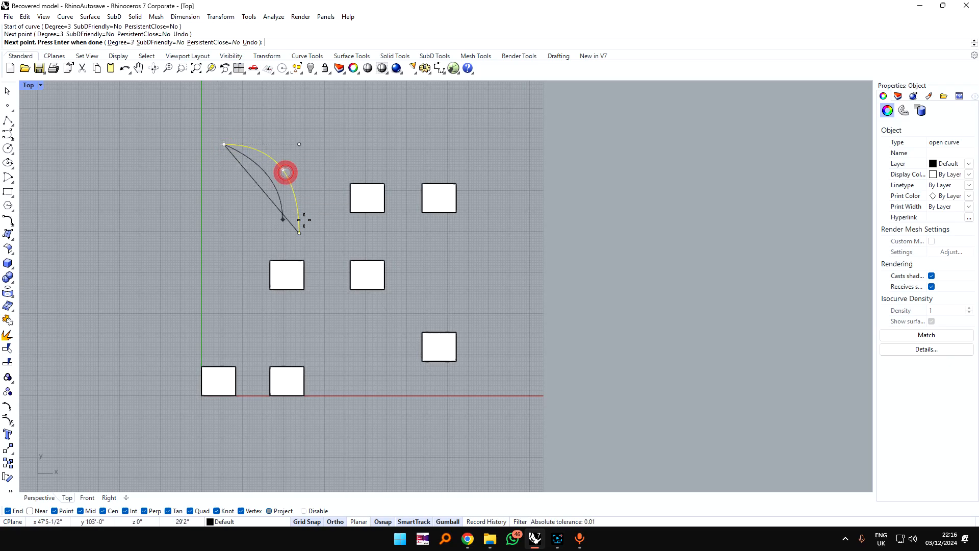
left_click(299, 233)
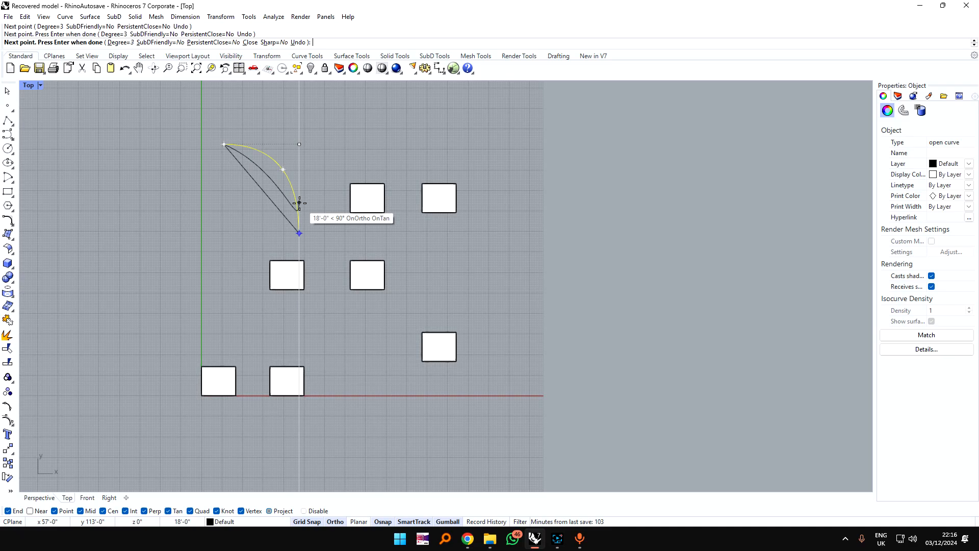
key("Return")
key("Return")
key("Escape")
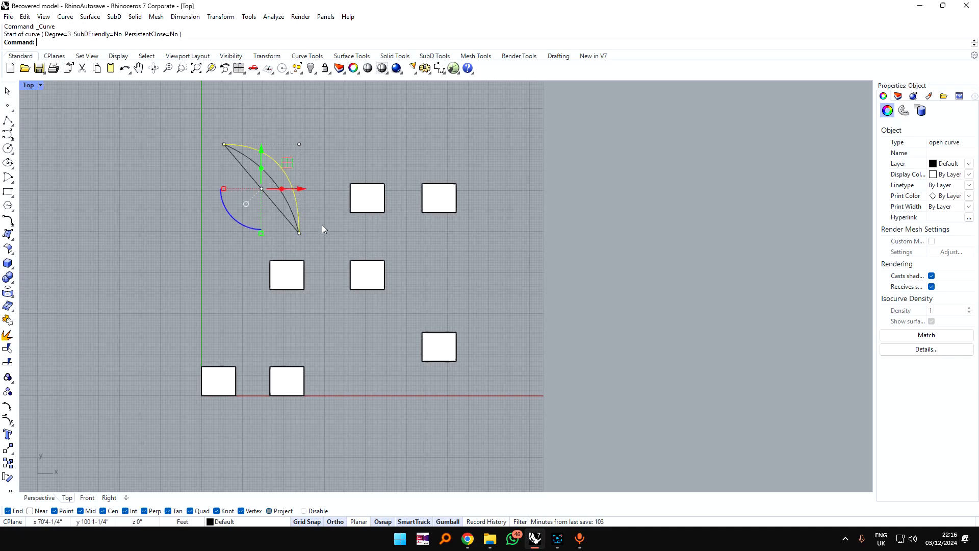
Step: Delete the straight curve and the shallow curve, keeping only the outer arched curve
key("Escape")
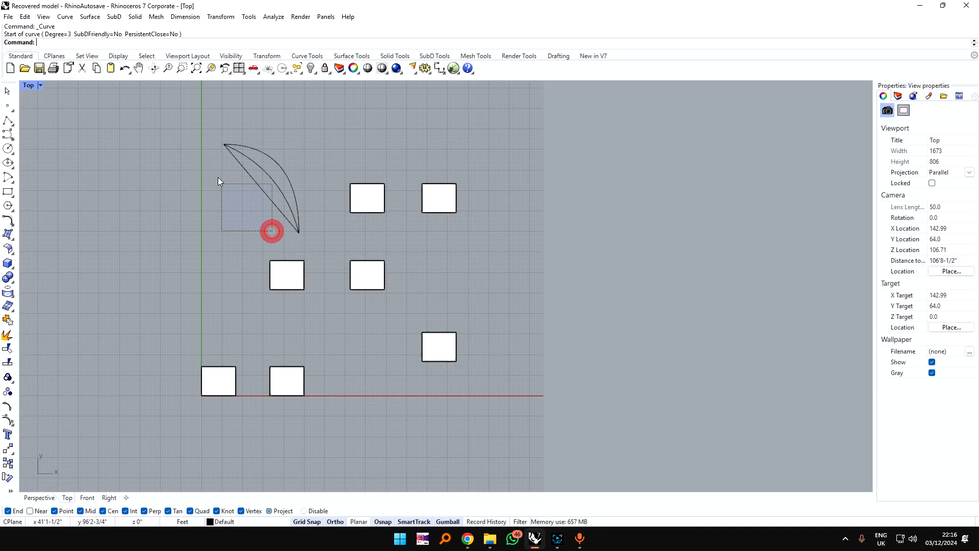
mouse_move(219, 177)
left_mouse_down()
mouse_move(213, 167)
mouse_move(221, 182)
left_mouse_up()
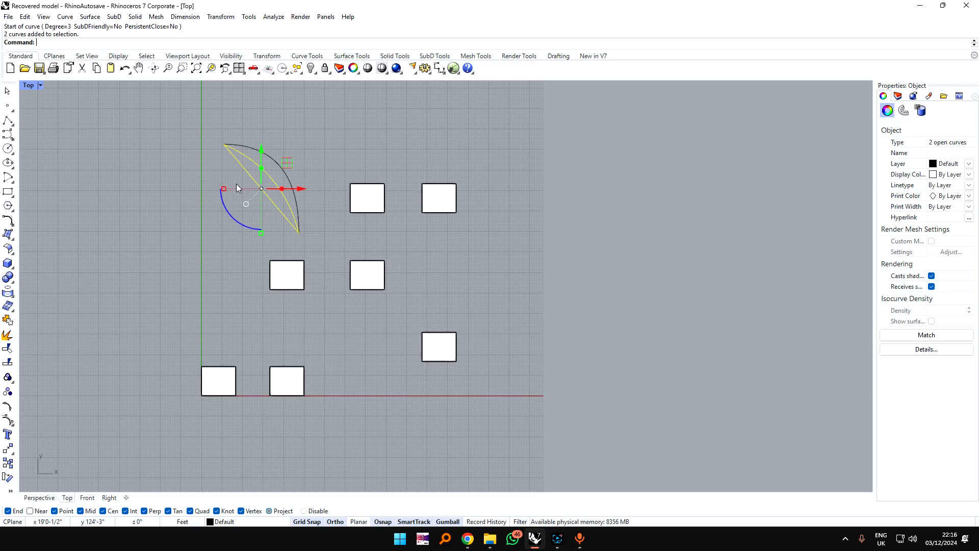
key("Delete")
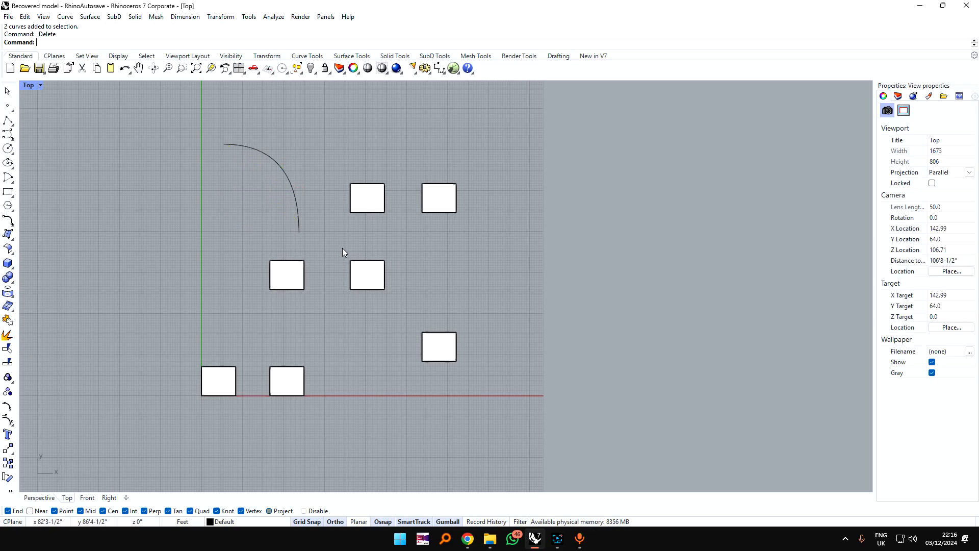
type("Align")
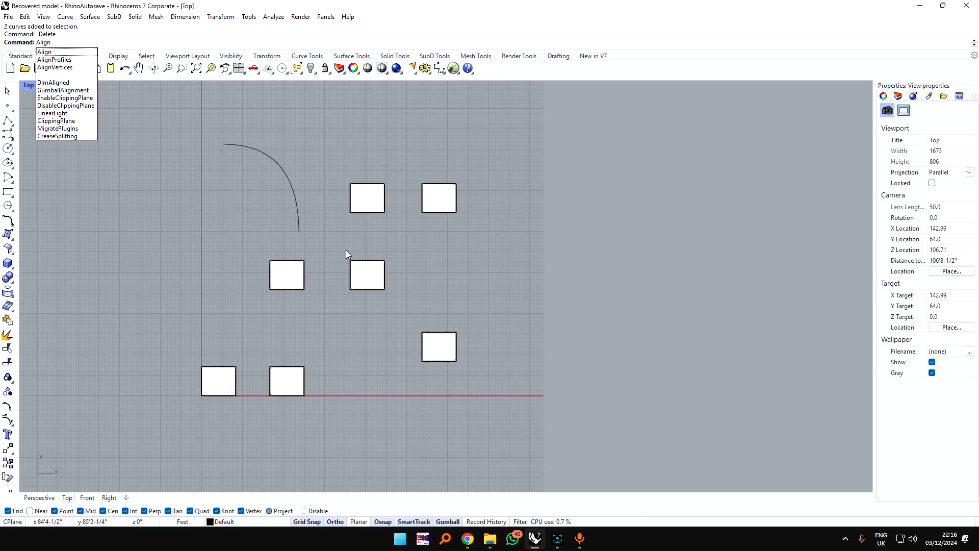
key("Return")
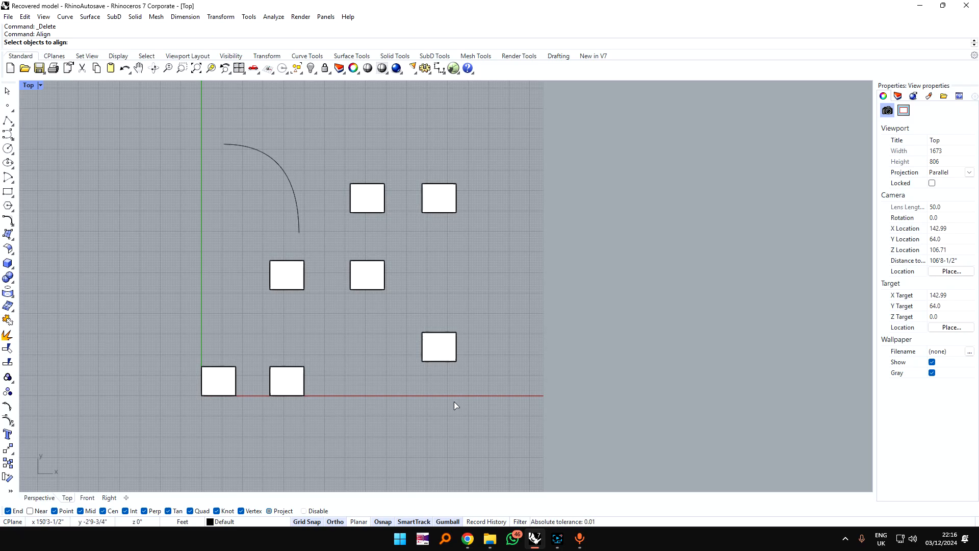
left_click_drag(406, 378, 119, 177)
key("Return")
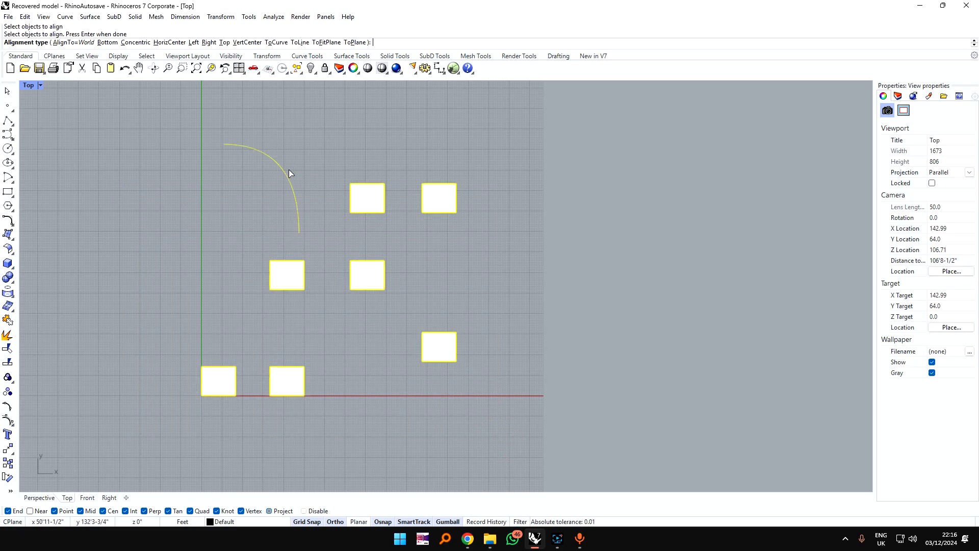
left_click(305, 172)
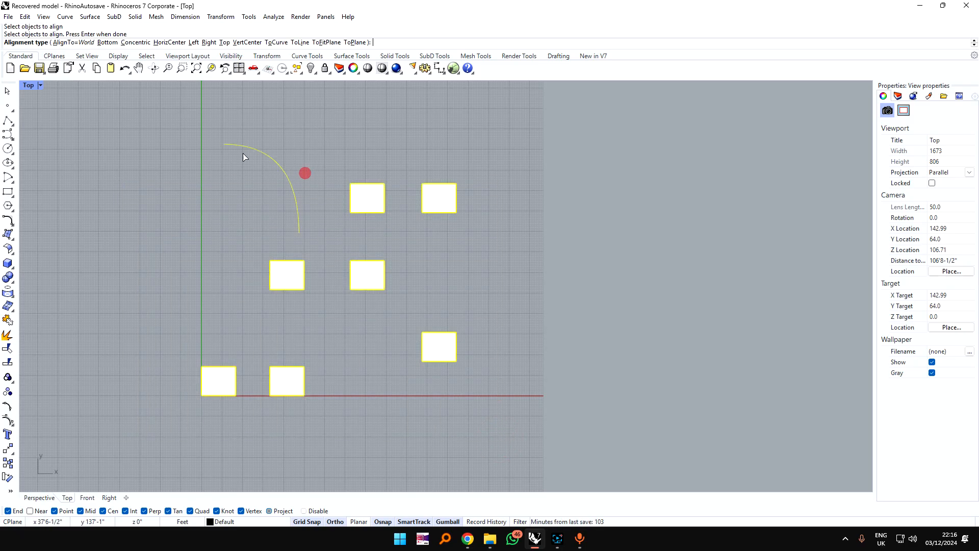
left_click(283, 167)
left_click(281, 172)
key("Escape")
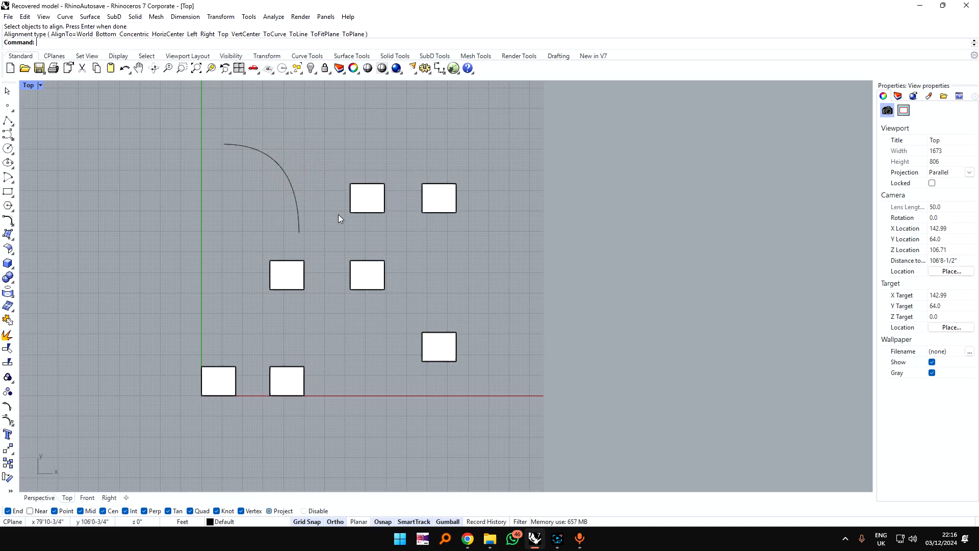
Step: Move the arched curve about 77' in the negative x direction, beyond the y axis and clear of the boxes
left_click(313, 206)
left_click_drag(297, 189, 170, 188)
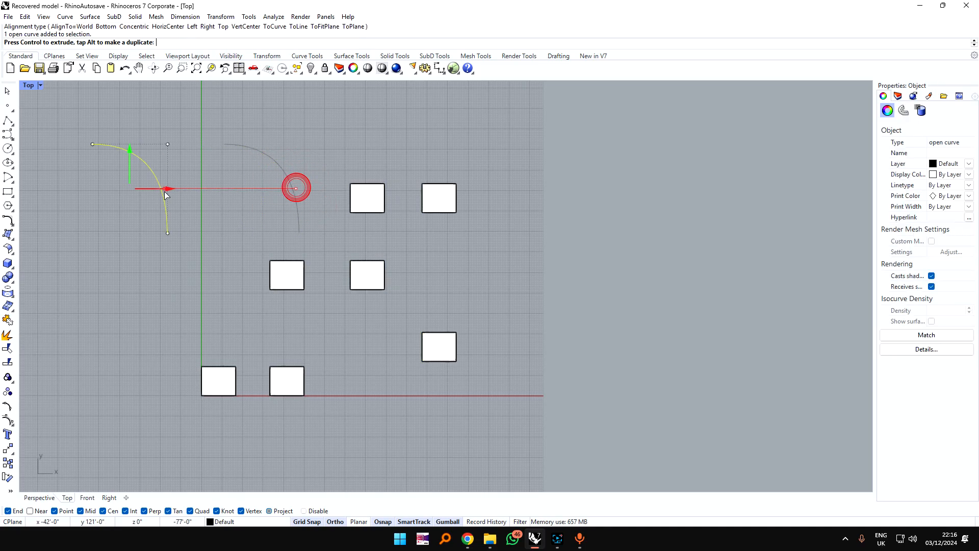
left_click(233, 197)
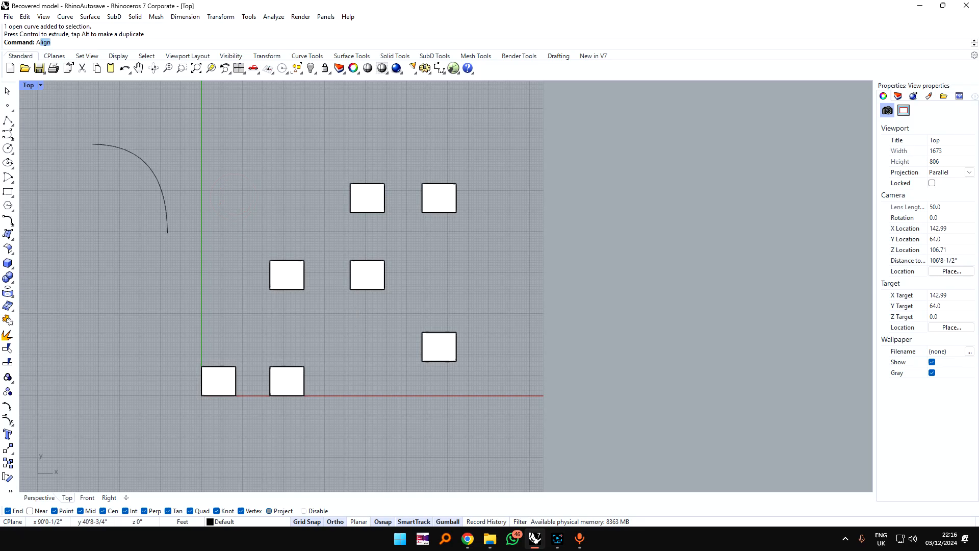
Step: Align the seven boxes to the arched curve with the ToCurve option
key("Return")
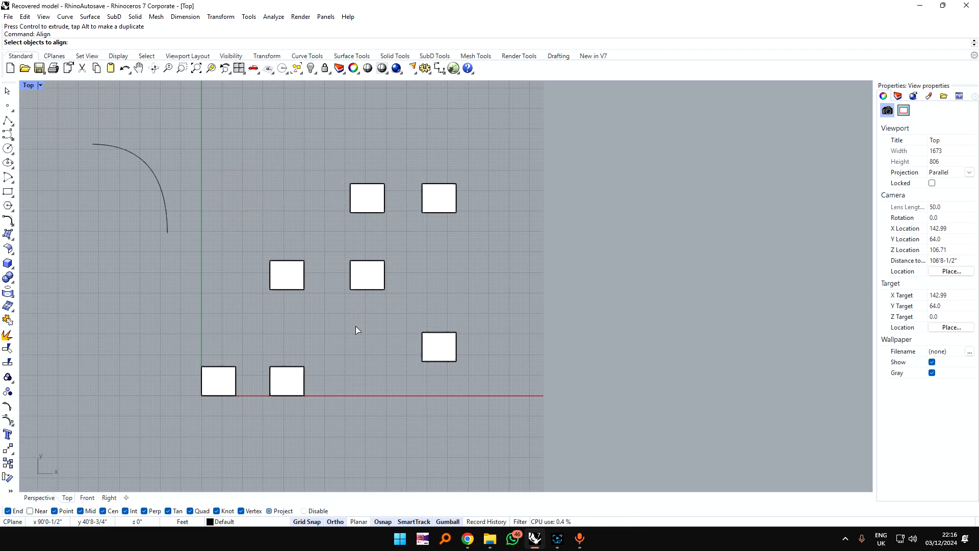
left_click_drag(523, 424, 203, 162)
key("Return")
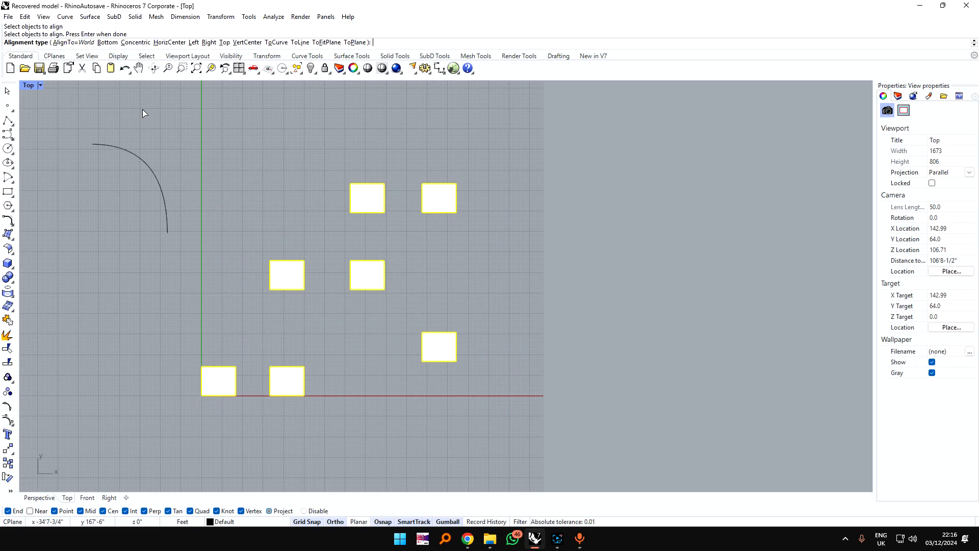
left_click(276, 42)
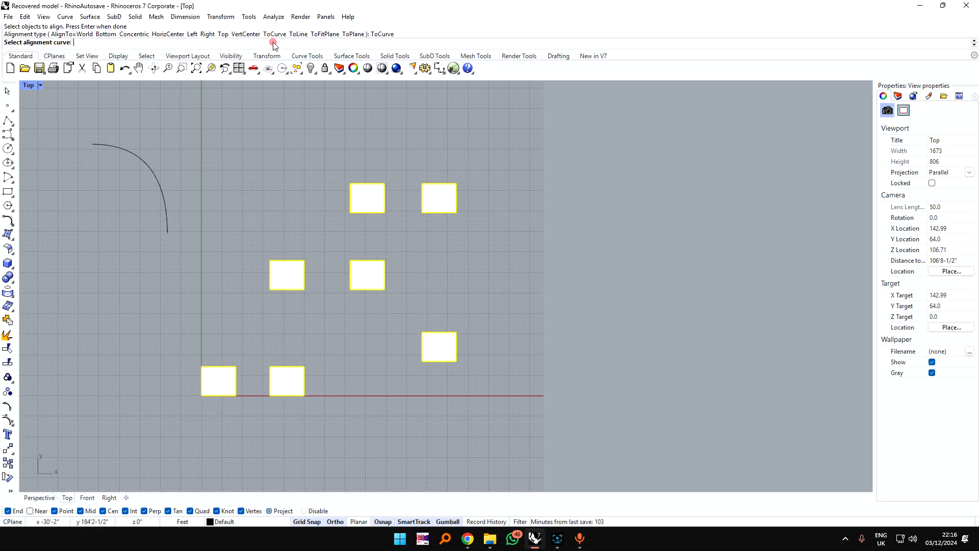
left_click(155, 176)
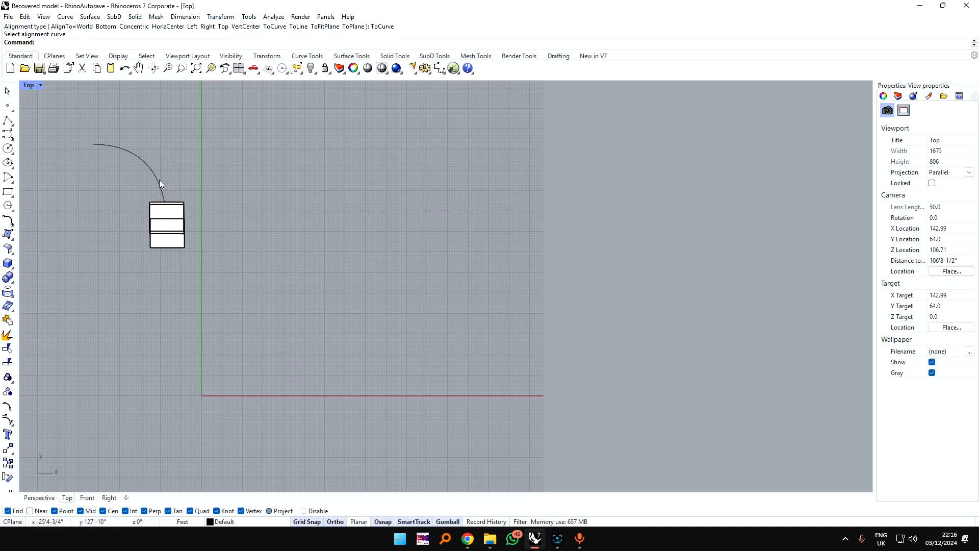
Step: Switch to the four-viewport layout and examine the curve-aligned boxes in Perspective from above and below
scroll(245, 214, "down", 16)
scroll(225, 196, "up", 16)
scroll(228, 336, "up", 6)
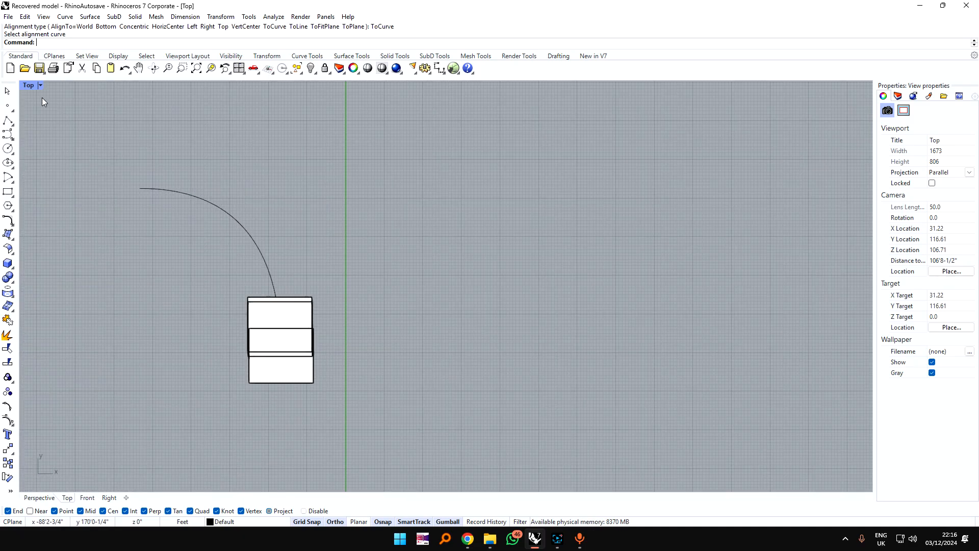
double_click(28, 85)
scroll(558, 145, "up", 3)
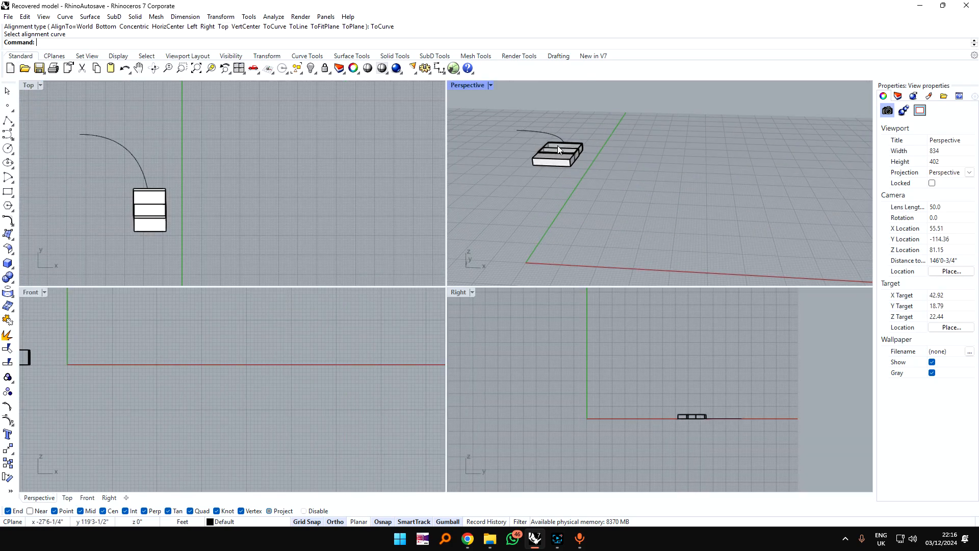
right_click_drag(555, 147, 676, 158)
scroll(676, 158, "down", 8)
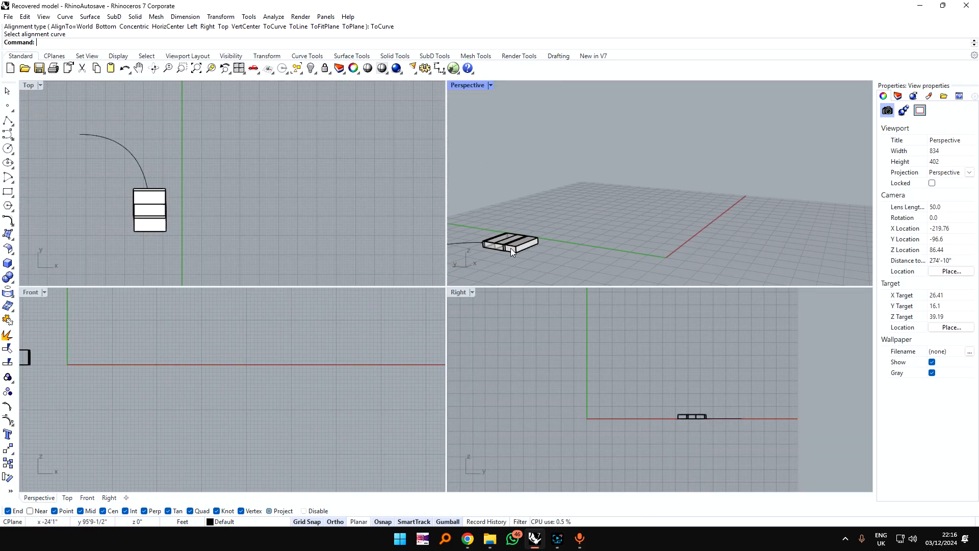
scroll(510, 250, "up", 12)
scroll(503, 248, "down", 15)
right_click_drag(556, 186, 879, 197)
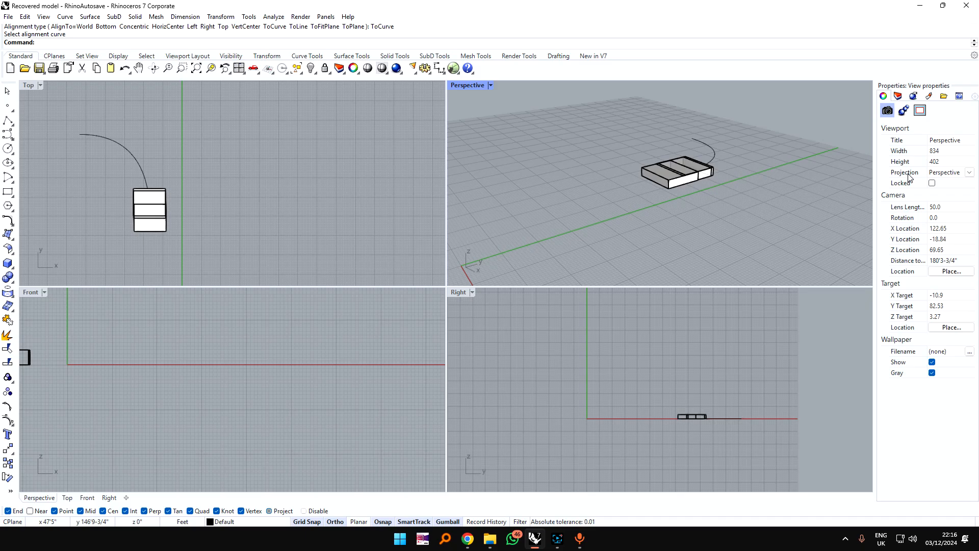
right_click_drag(764, 162, 674, 239)
scroll(663, 127, "up", 3)
Step: Examine how the boxes sit against the curve in the Right view and close up in Perspective
scroll(613, 317, "down", 4)
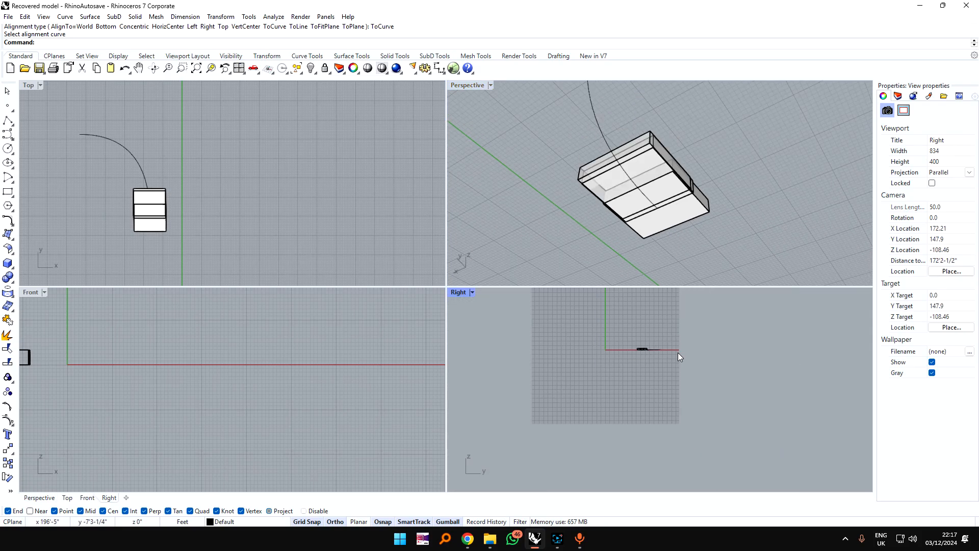
scroll(677, 353, "up", 8)
scroll(605, 340, "up", 5)
scroll(635, 177, "down", 5)
right_click_drag(635, 177, 688, 190)
scroll(672, 165, "up", 6)
scroll(636, 210, "up", 6)
right_click_drag(636, 211, 663, 205)
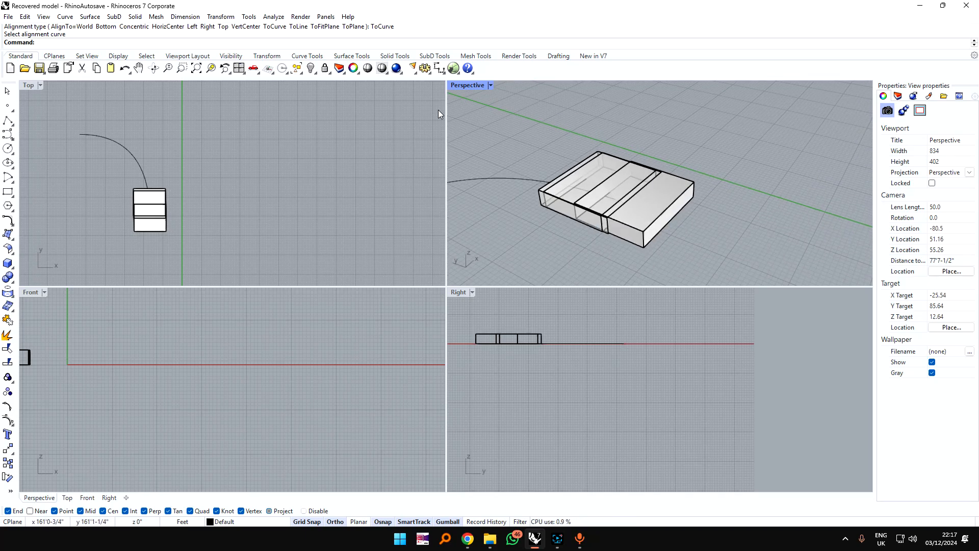
Step: Review the aligned boxes in the maximized Top view, and look over them again in the four-viewport layout
double_click(30, 85)
scroll(328, 253, "down", 2)
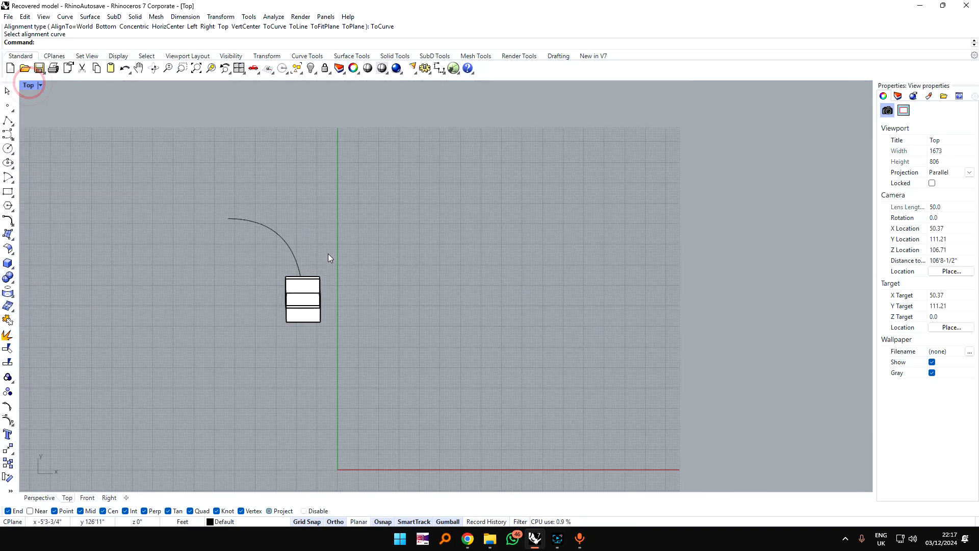
double_click(29, 85)
scroll(329, 220, "down", 3)
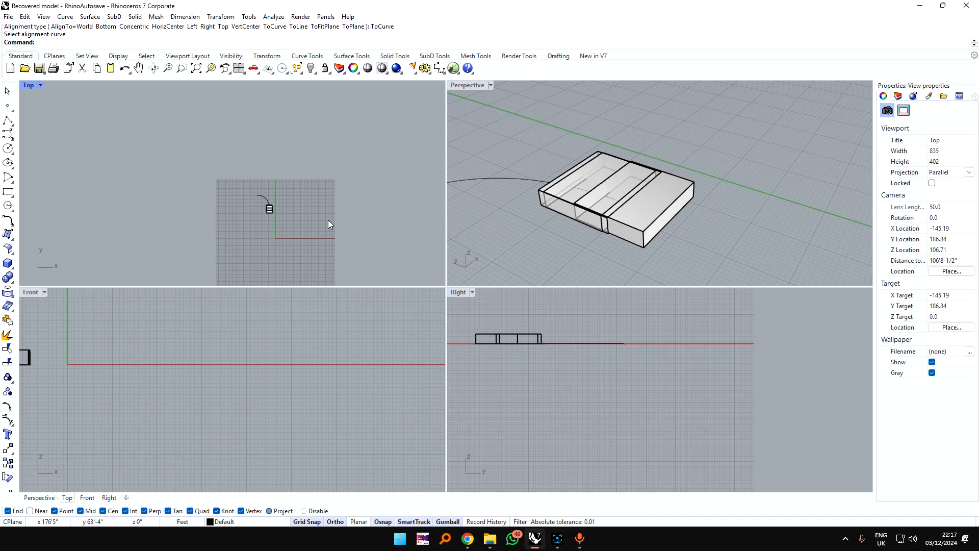
scroll(343, 233, "up", 4)
scroll(640, 158, "down", 6)
right_click_drag(592, 205, 585, 156)
left_click(558, 539)
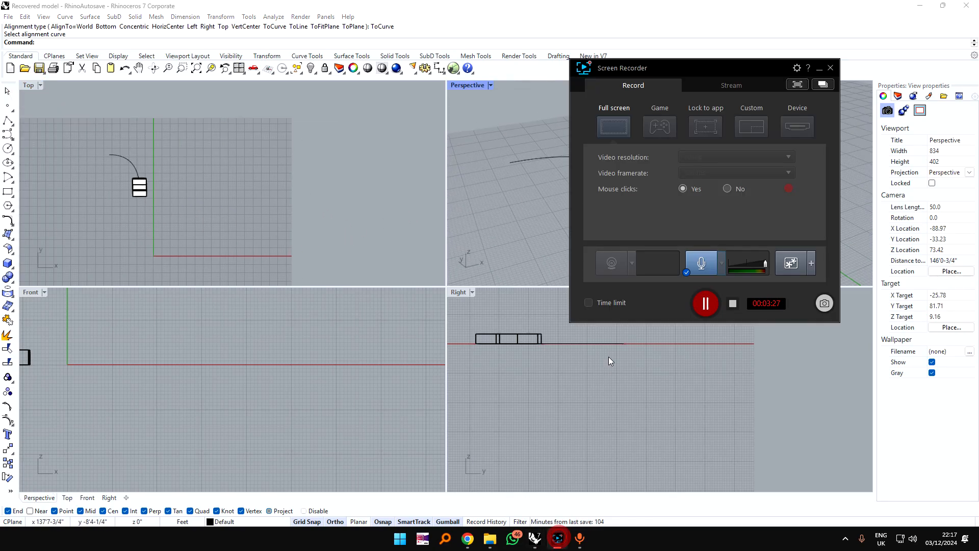